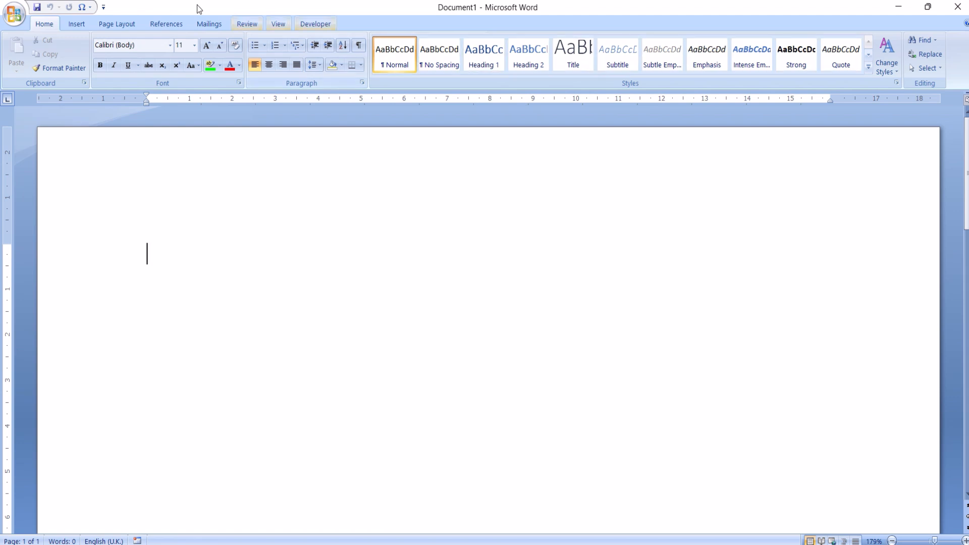
Begin a new envelope and enter the recipient's full name and father's name as the first line of the delivery address.
left_click(207, 25)
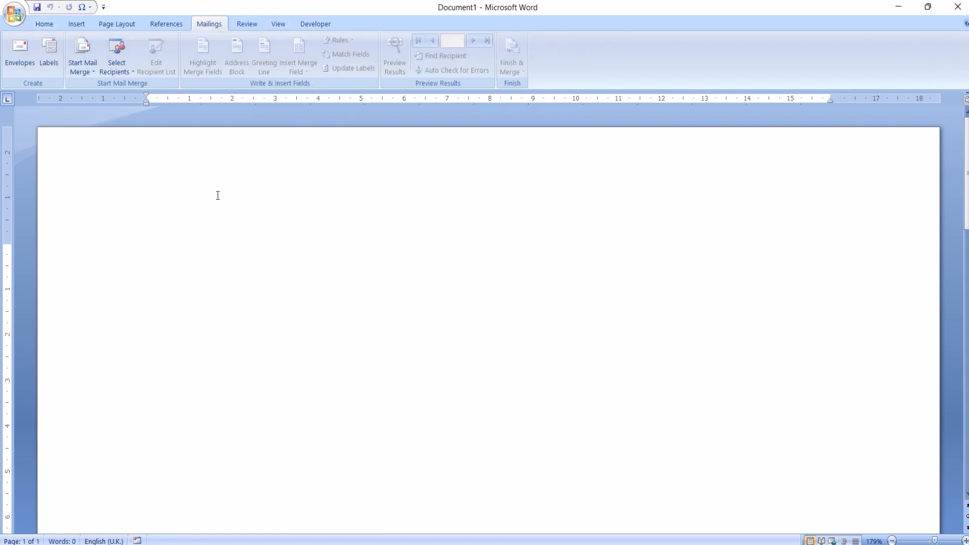
left_click(13, 70)
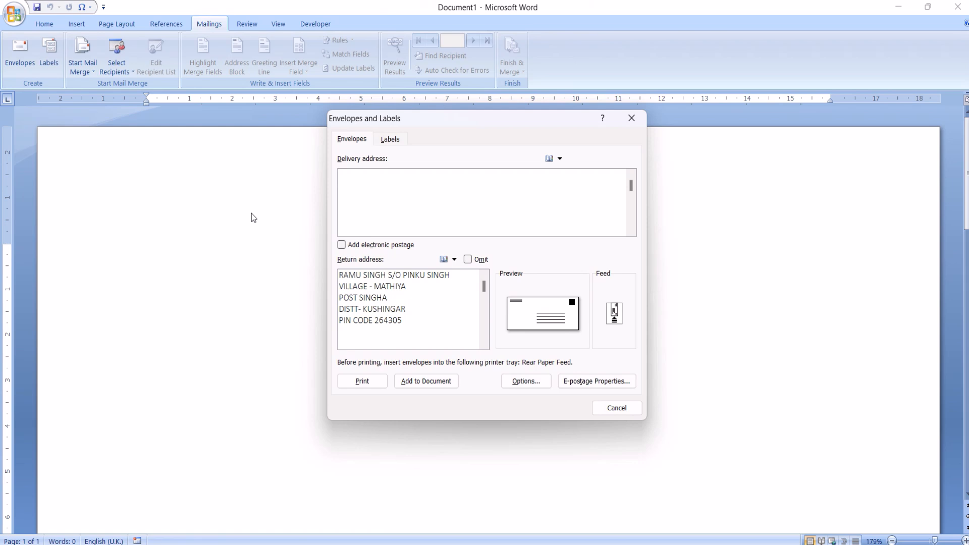
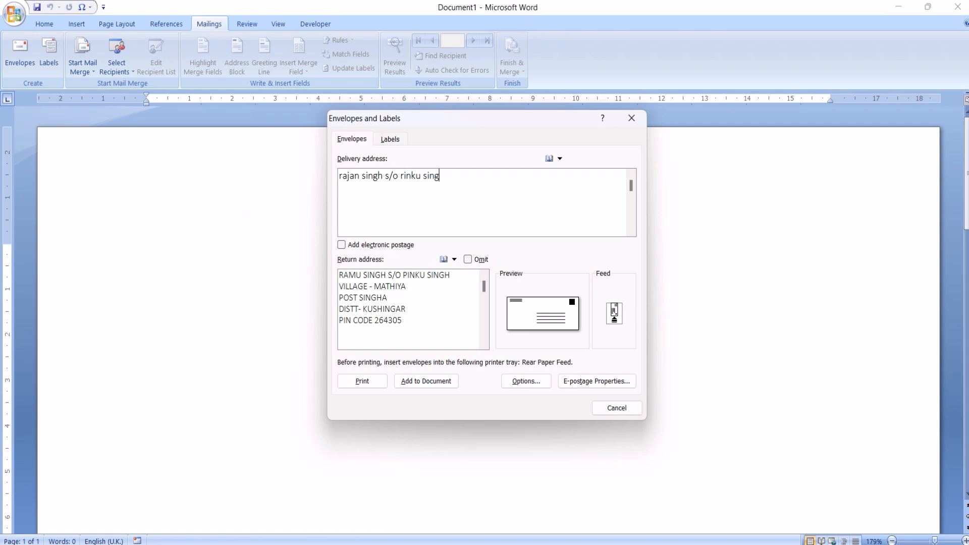
Add the recipient's village and post office as separate lines of the envelope's delivery address.
key("Return")
key("Return")
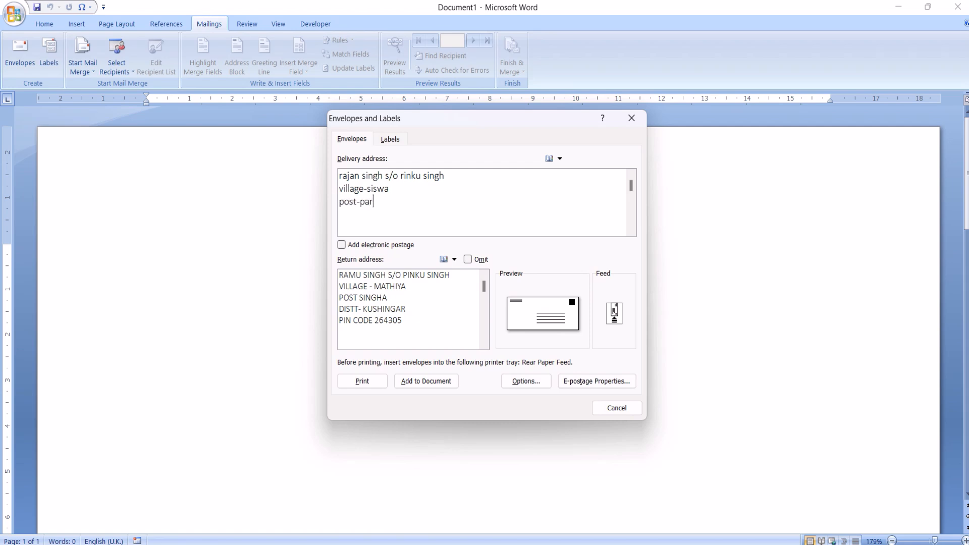
Complete the envelope's delivery address with the recipient's district and postal code on separate lines.
key("Return")
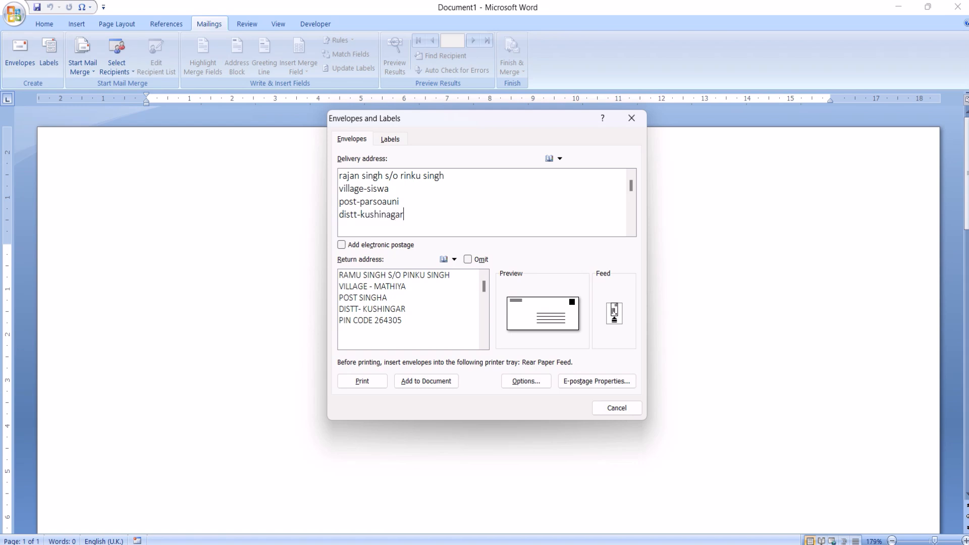
key("Return")
Set the envelope size to Size 9 (3 7/8 x 8 7/8 in) in the envelope options.
left_click(550, 315)
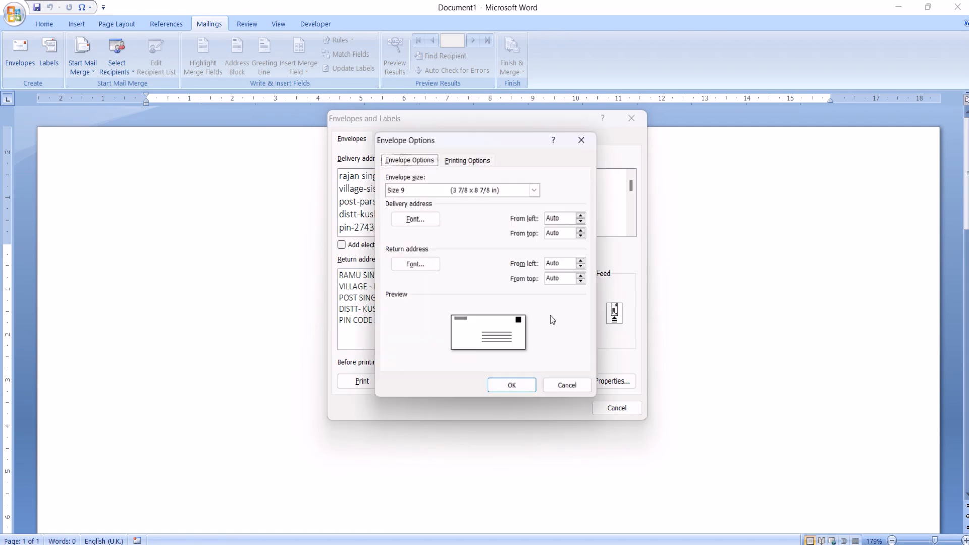
left_click(537, 189)
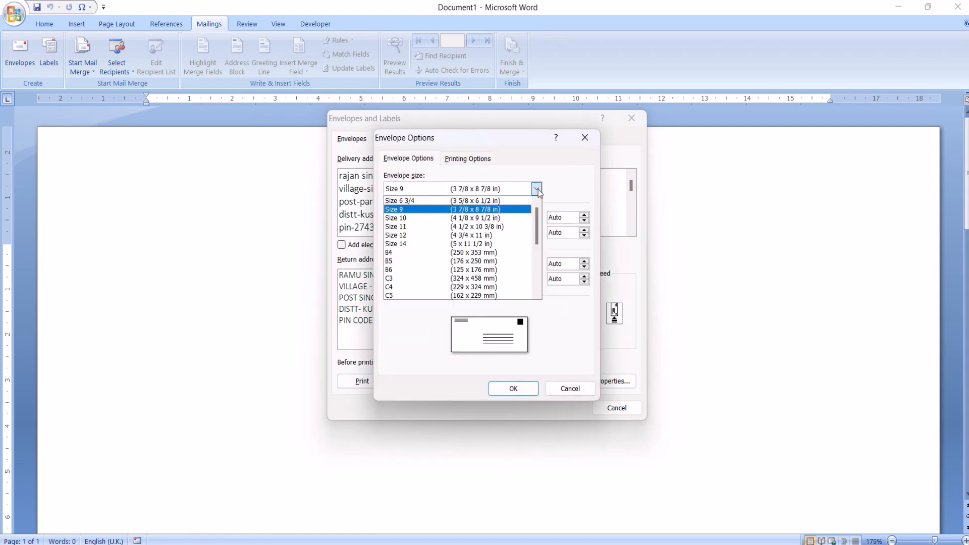
left_click(506, 210)
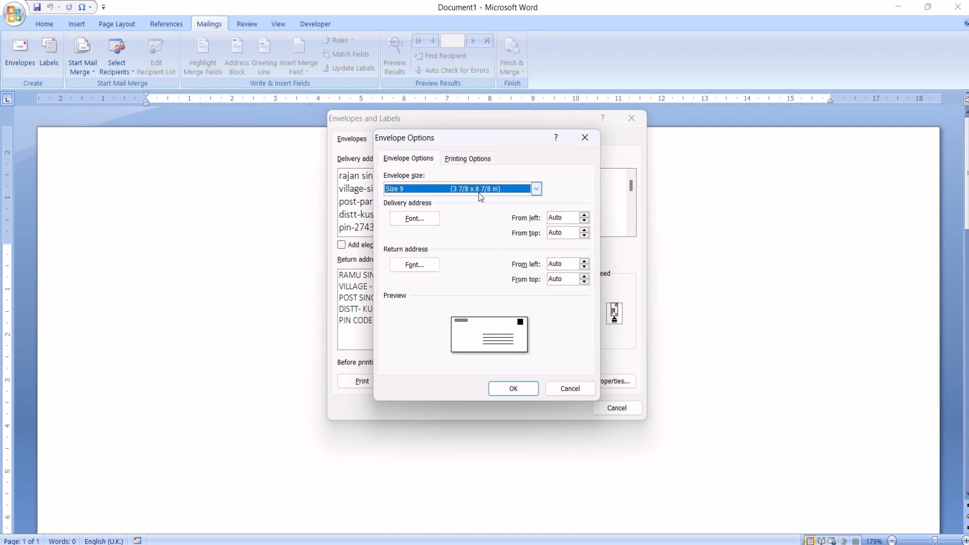
left_click(513, 388)
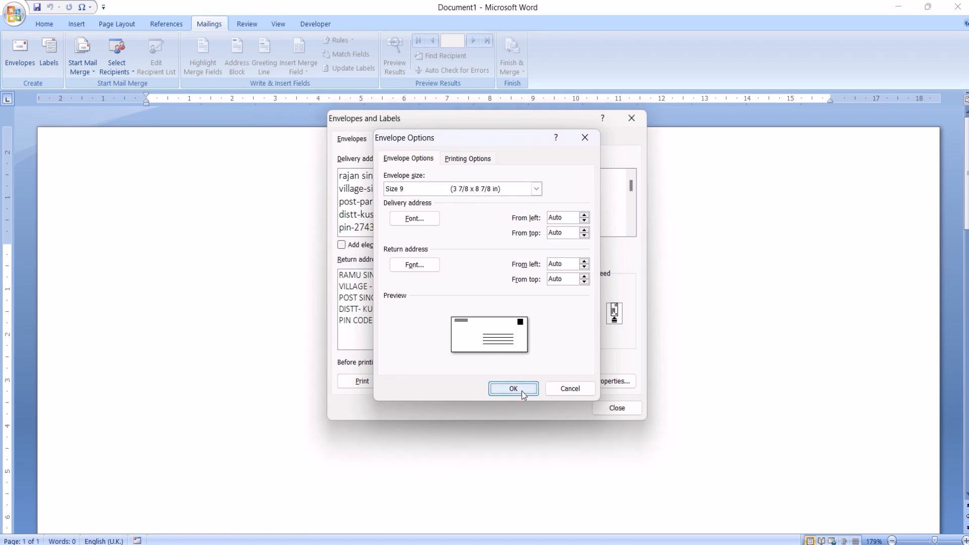
Accept the envelope's face-up, clockwise-rotation printing options with Rear Paper Feed and add the envelope to the document.
left_click(623, 314)
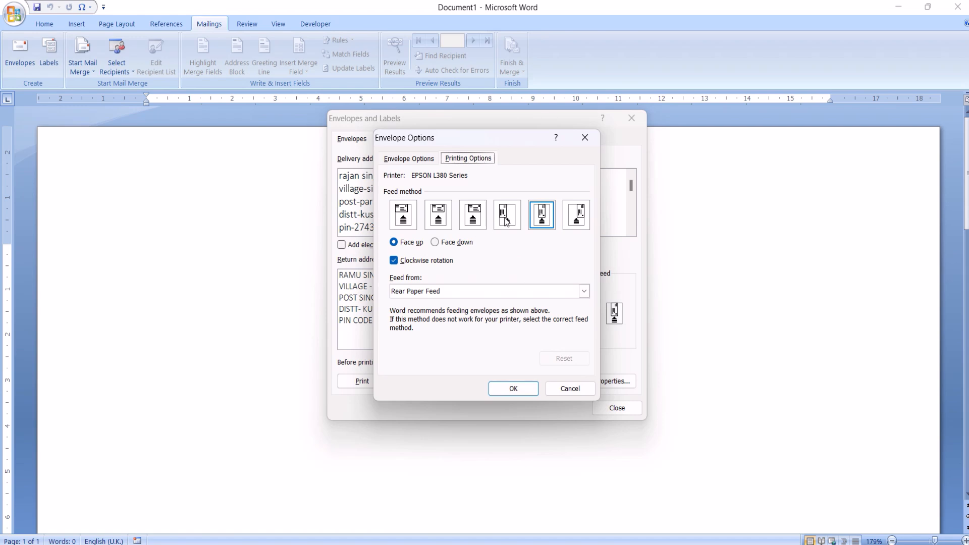
left_click(512, 386)
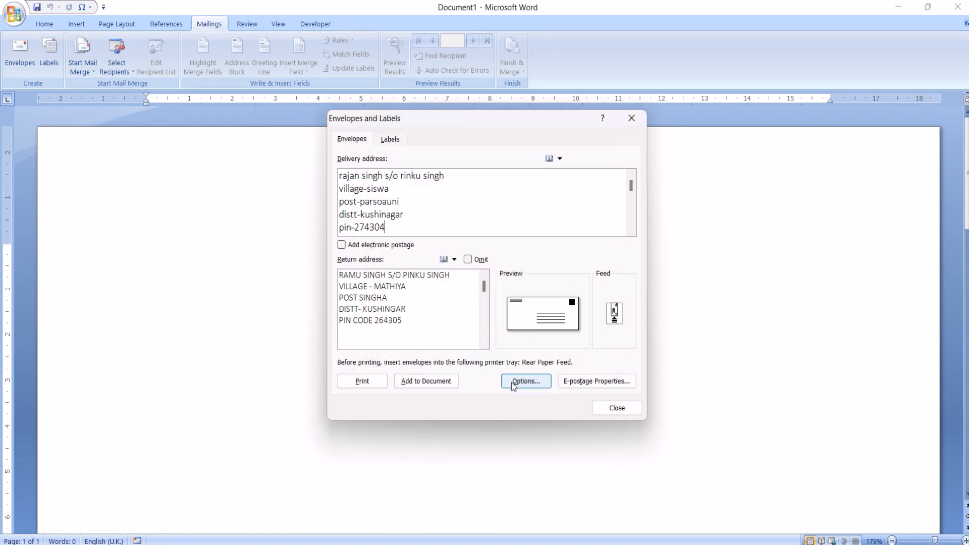
left_click(442, 382)
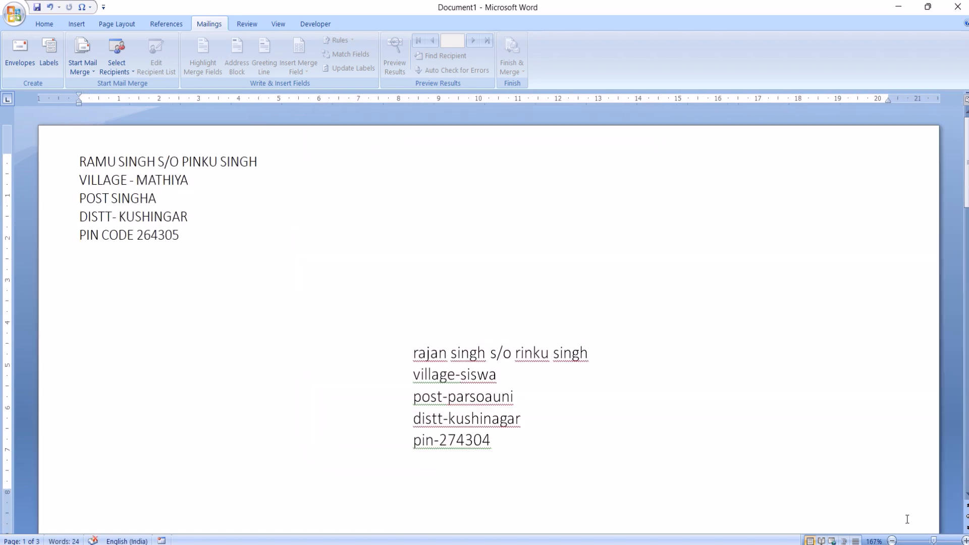
Examine the placement of the return and delivery addresses on the envelope page.
left_click(896, 541)
left_click(896, 541)
left_click(896, 540)
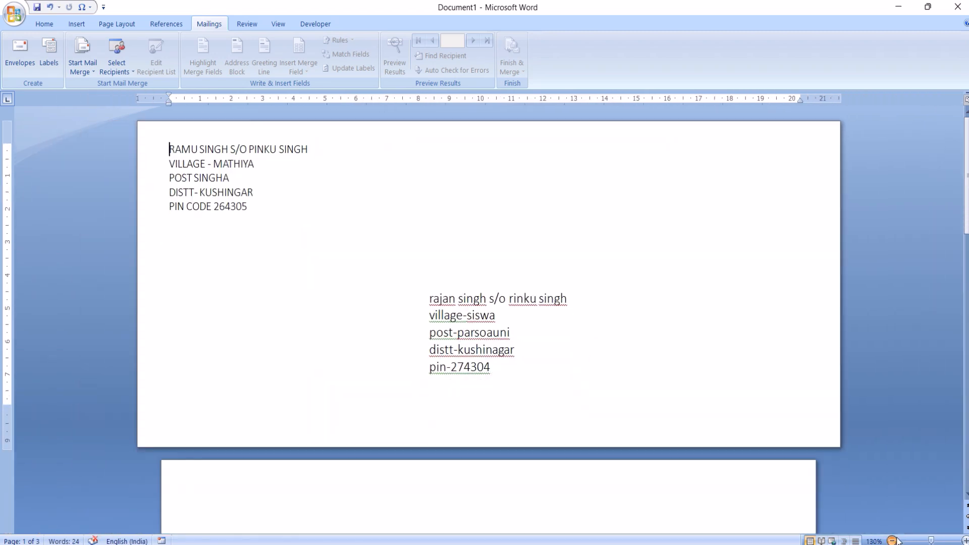
left_click(895, 540)
left_click(896, 540)
left_click(896, 541)
left_click(896, 541)
left_click(896, 540)
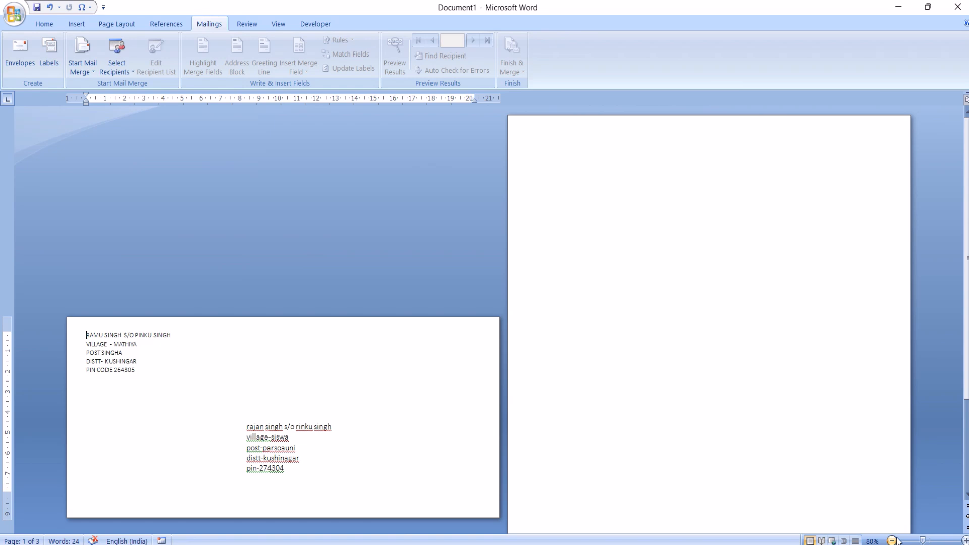
left_click(965, 540)
left_click(965, 541)
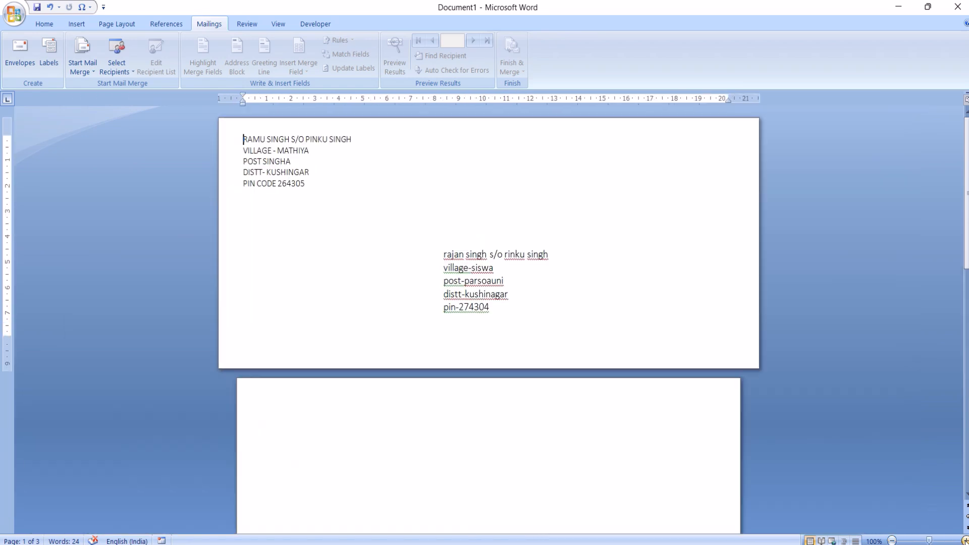
left_click(965, 541)
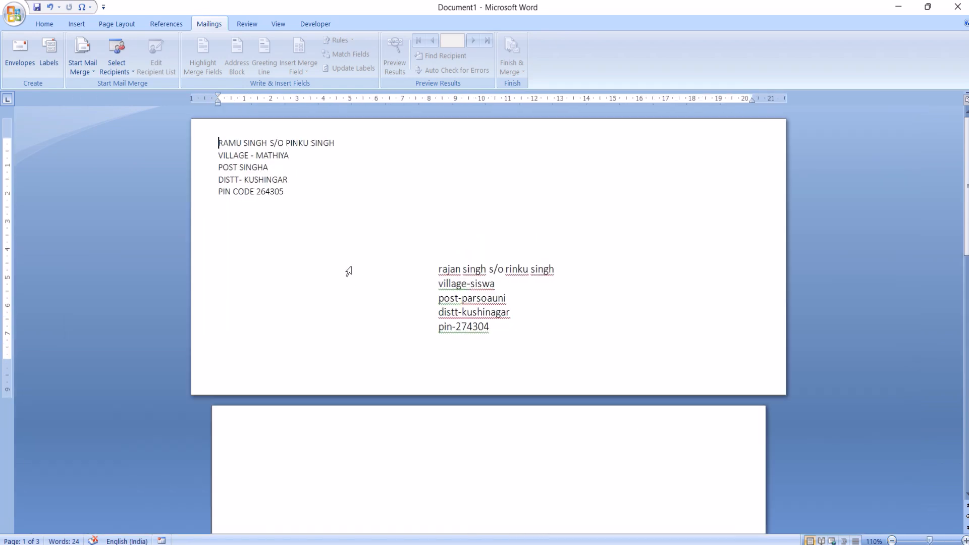
Create a new document with a full page of identical return-address labels using the Microsoft 30 Per Page label.
left_click(48, 49)
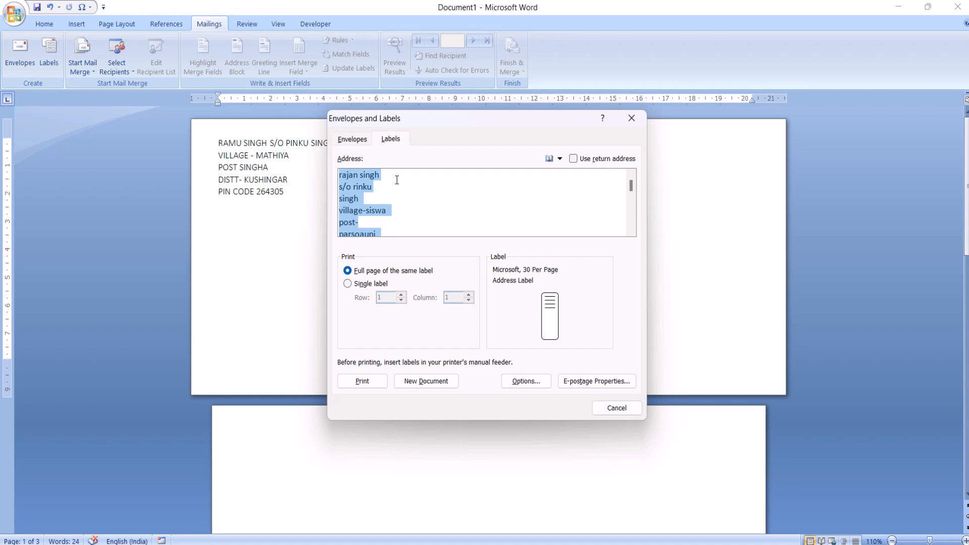
left_click(578, 159)
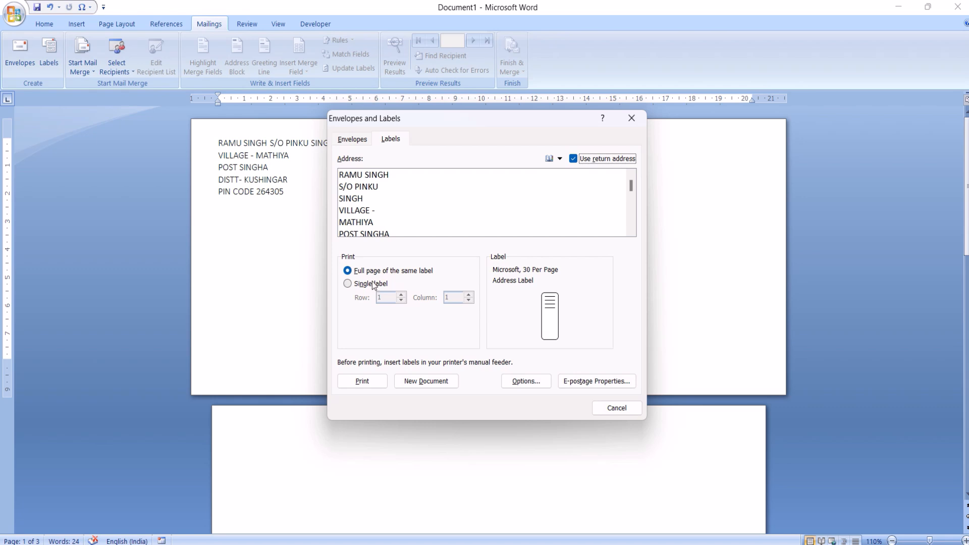
left_click(546, 320)
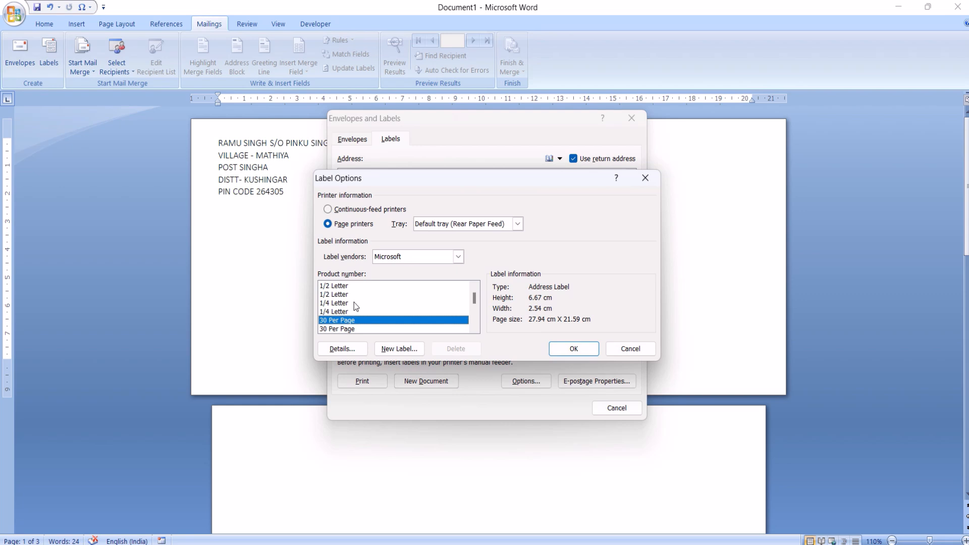
left_click(410, 349)
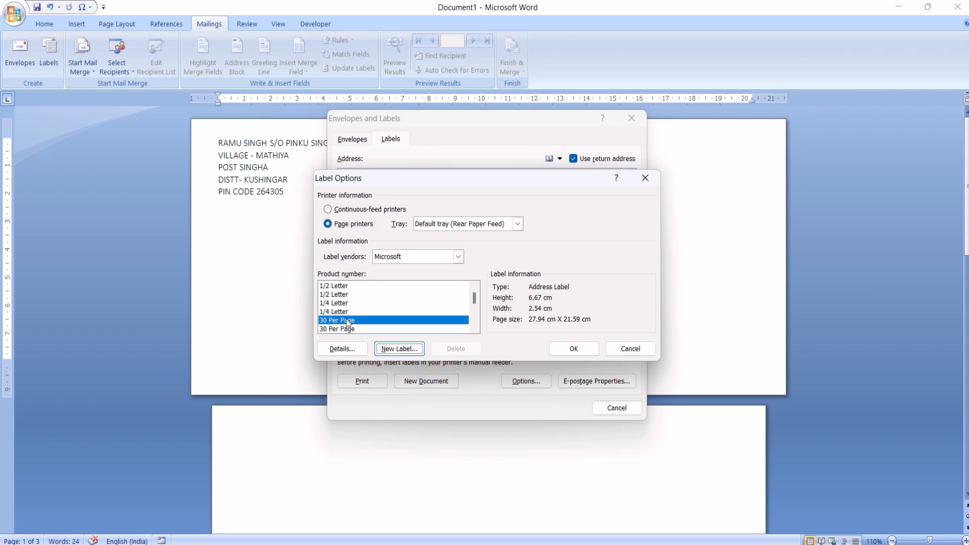
left_click(575, 352)
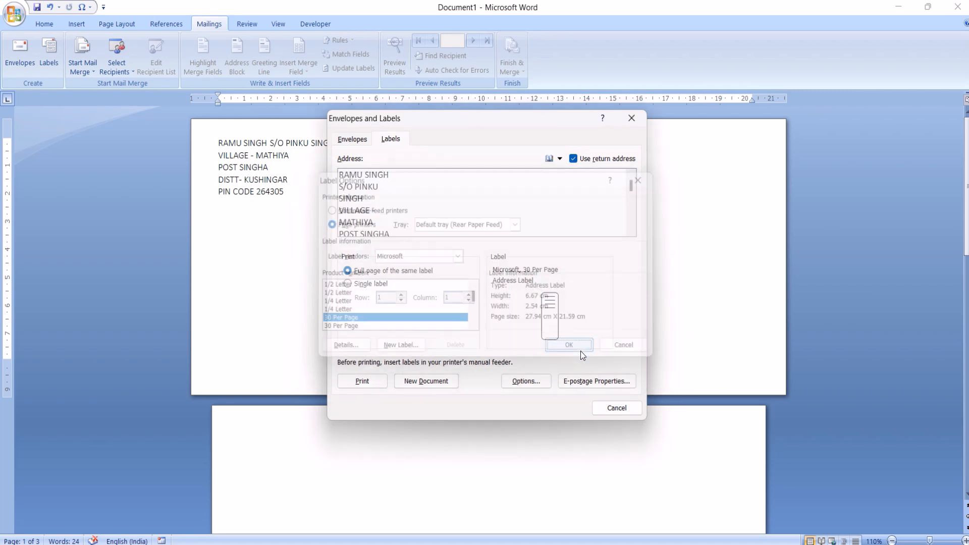
left_click(426, 382)
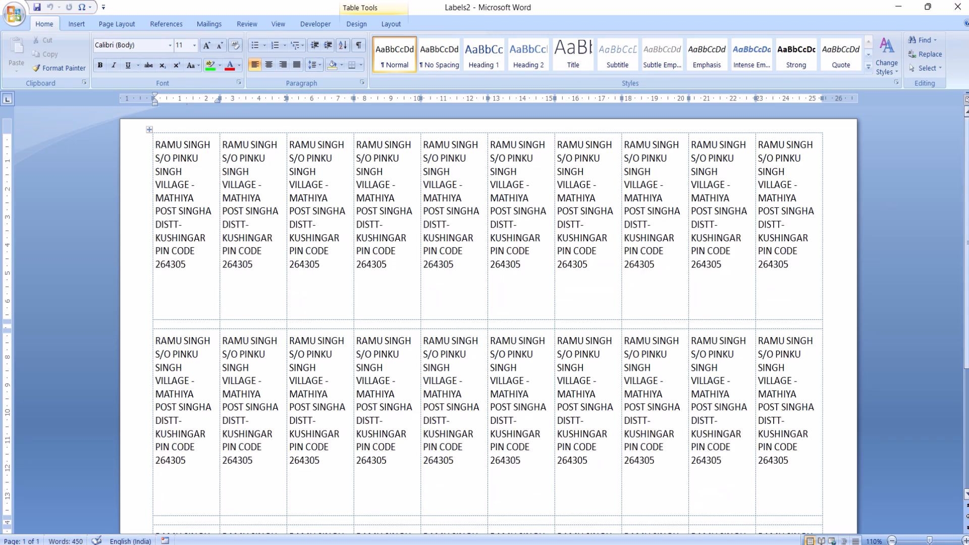
Close the labels document without saving its changes.
right_click(964, 235)
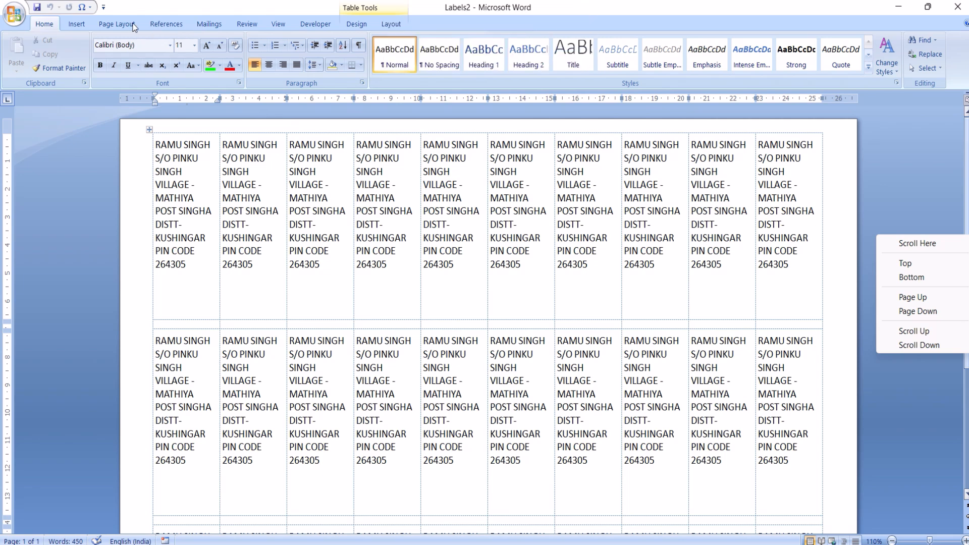
left_click(209, 24)
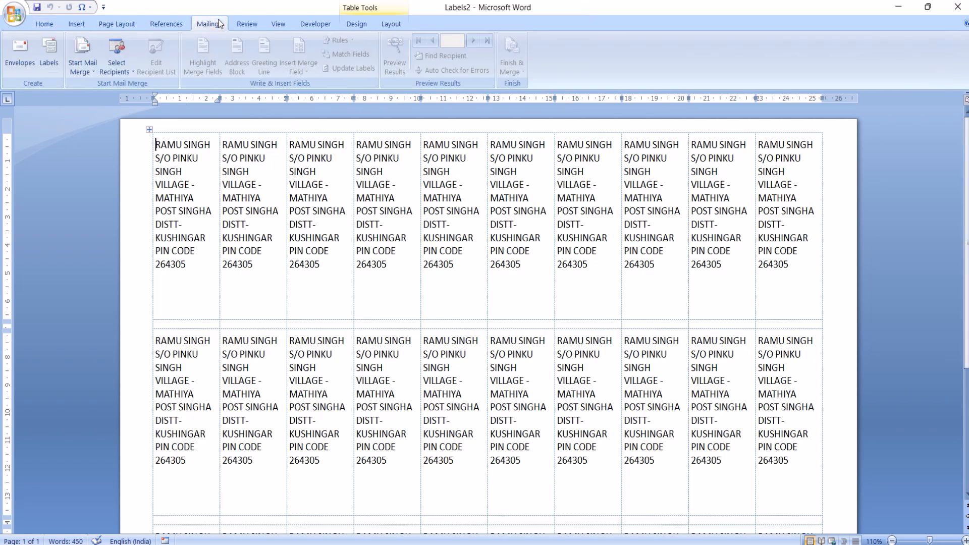
left_click(11, 25)
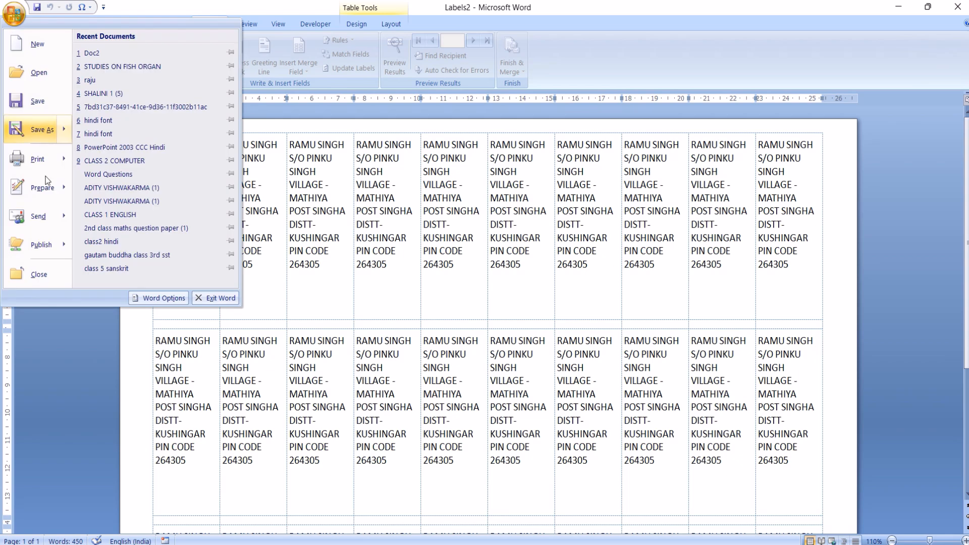
left_click(48, 272)
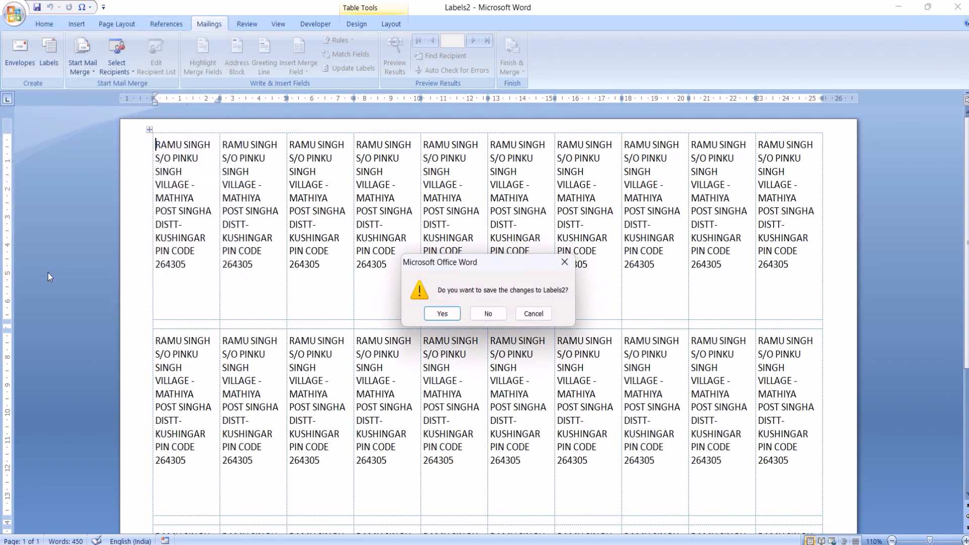
left_click(488, 314)
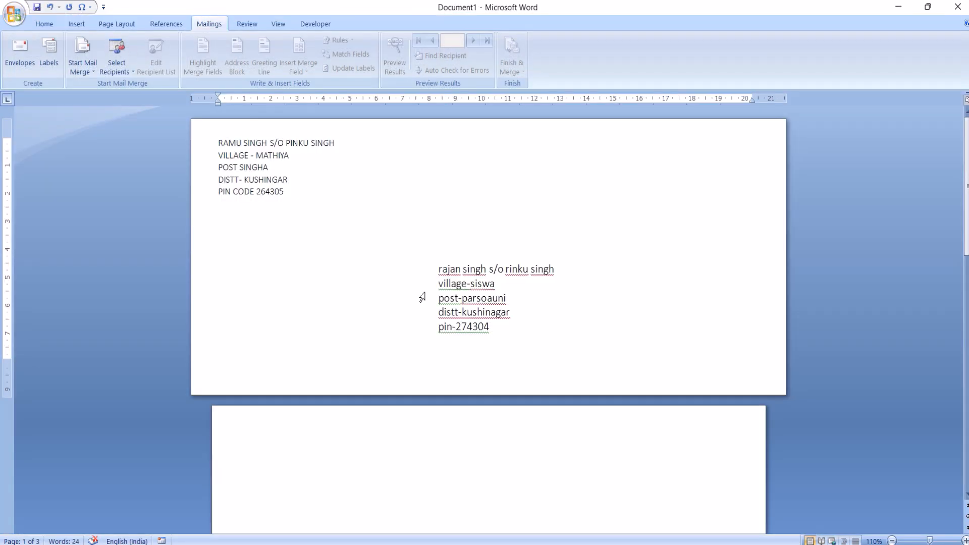
Close the envelope document without saving its changes.
left_click(4, 23)
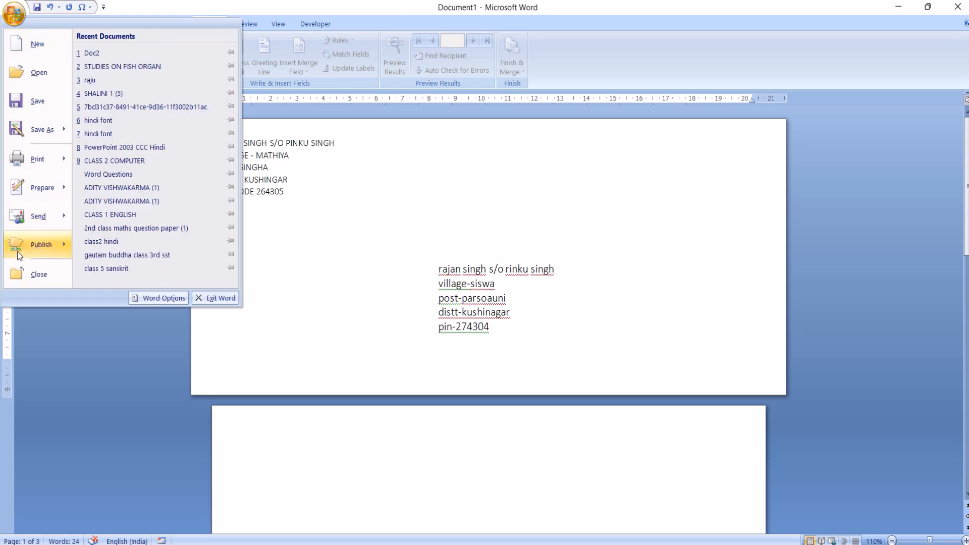
left_click(25, 285)
left_click(487, 312)
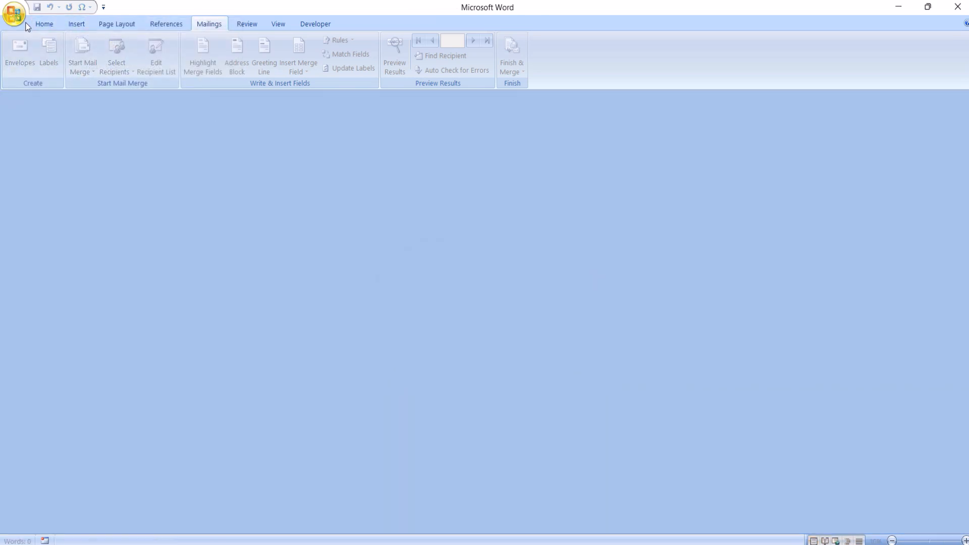
Create a new blank document.
left_click(5, 16)
left_click(31, 45)
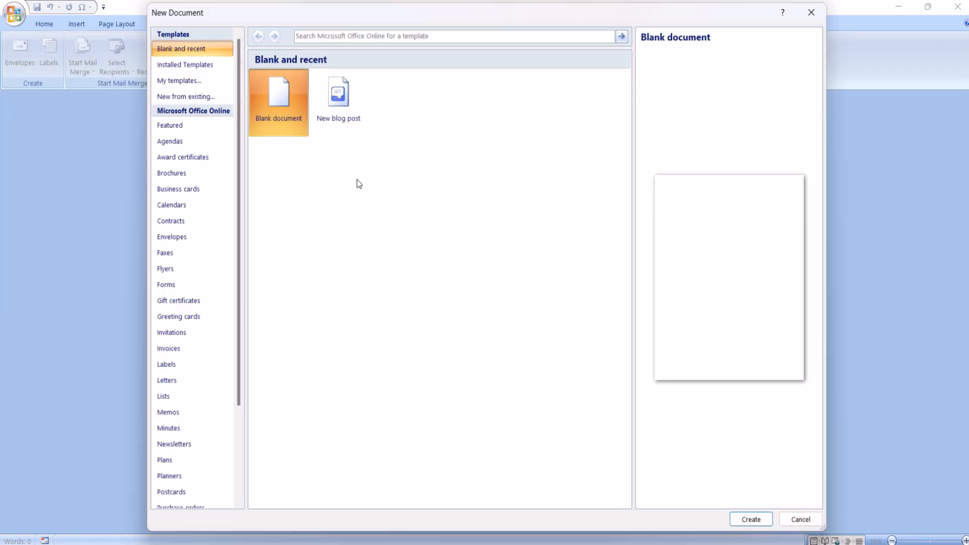
left_click(755, 523)
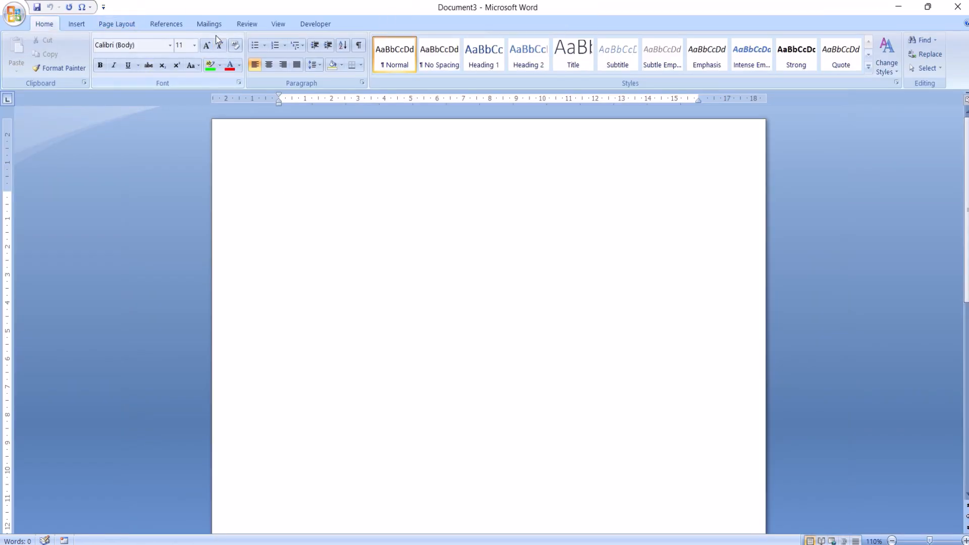
Set the blank document up as a Letters mail merge and switch the merge type to E-Mail Messages.
left_click(208, 24)
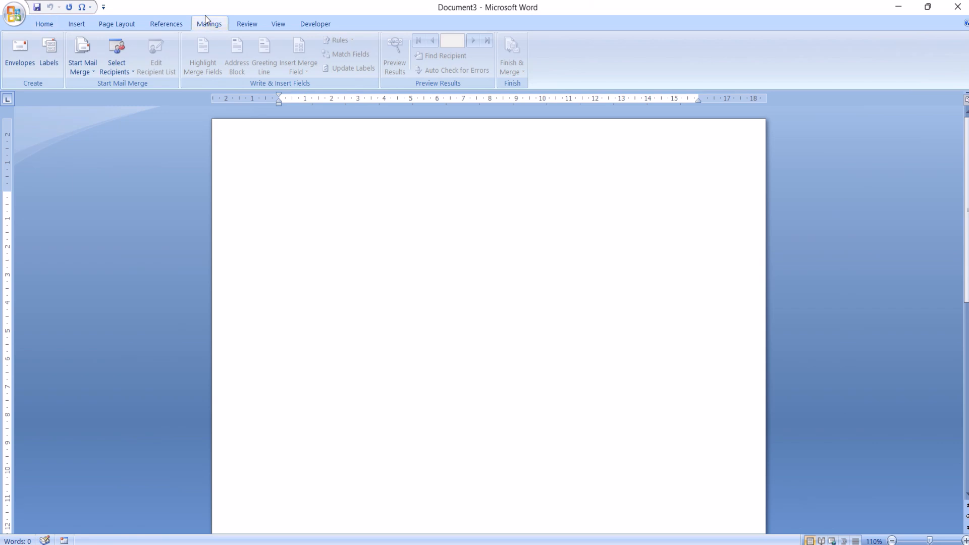
left_click(86, 71)
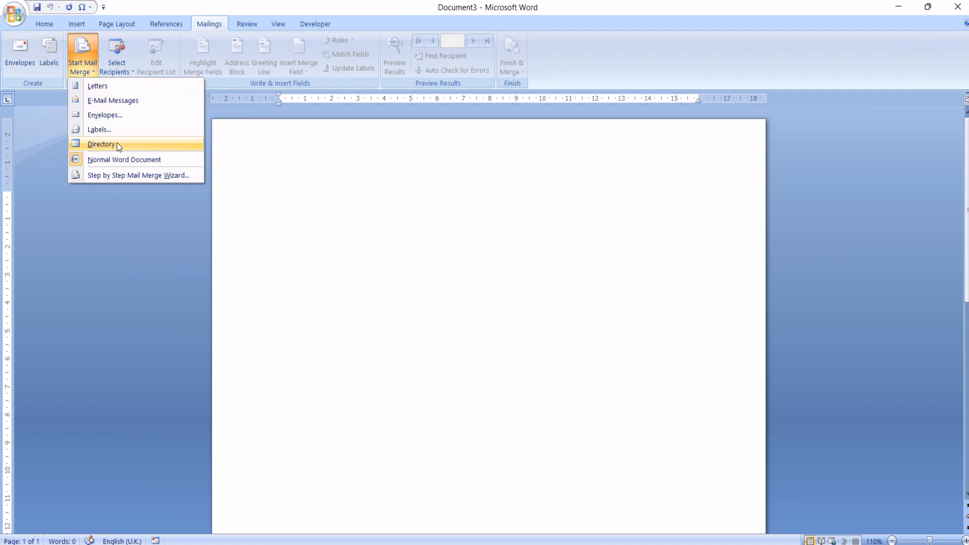
left_click(102, 84)
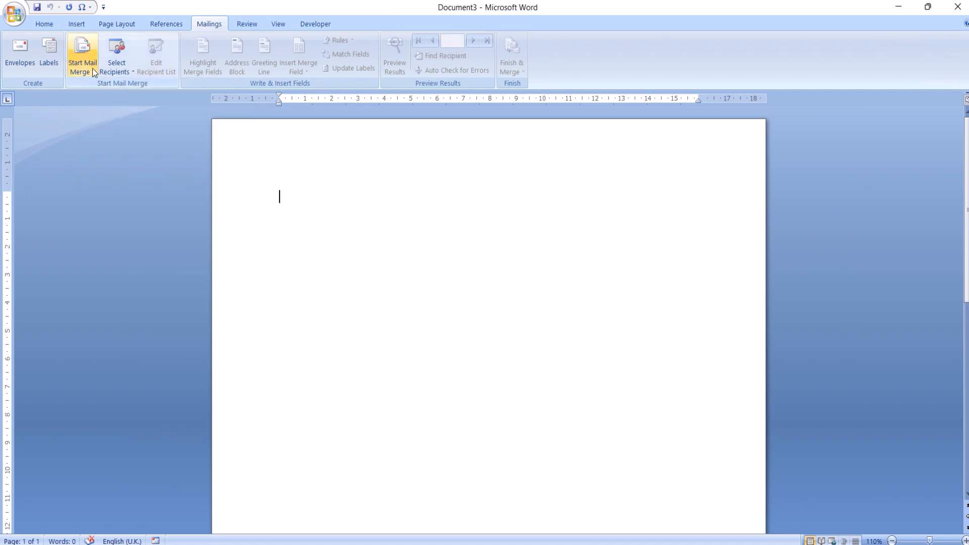
left_click(92, 68)
left_click(110, 100)
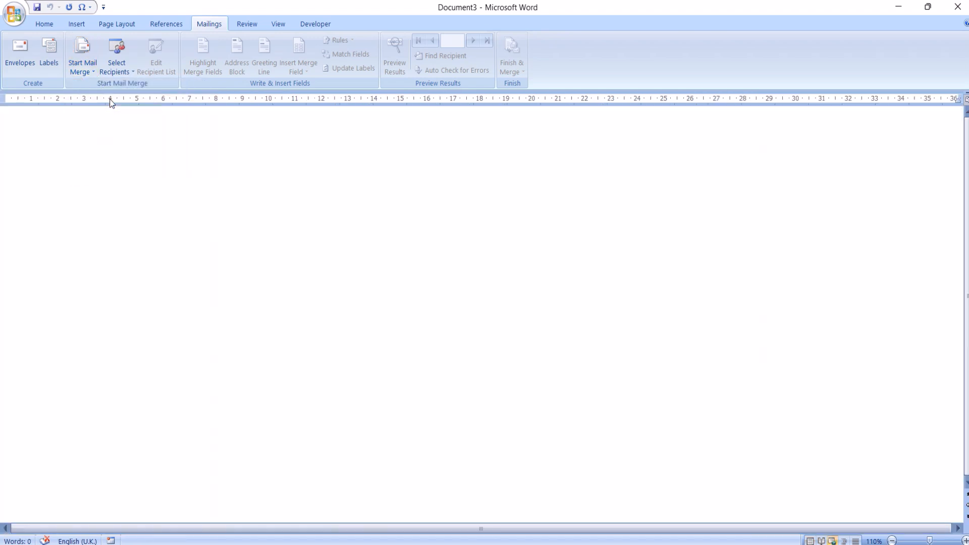
Switch the mail merge type to Envelopes using the Size 9 envelope.
left_click(78, 70)
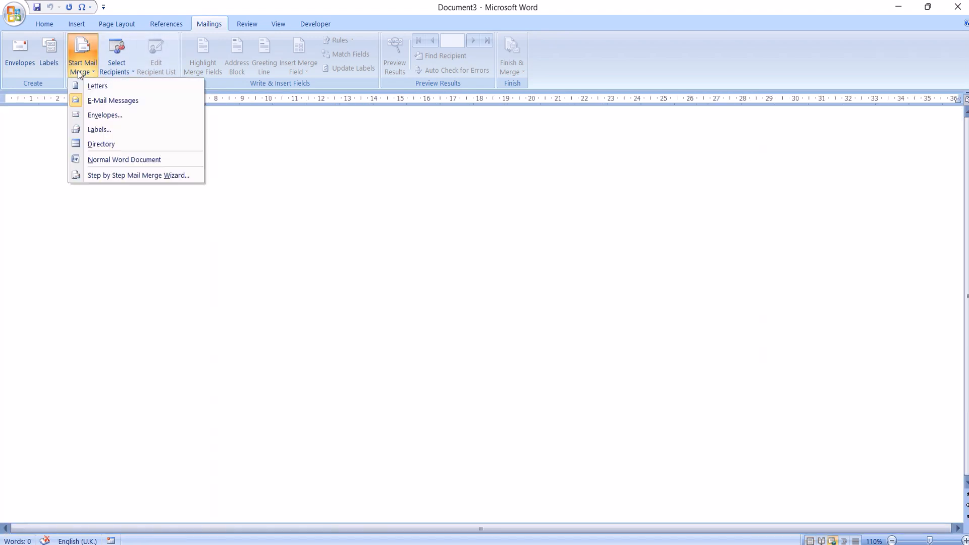
left_click(91, 116)
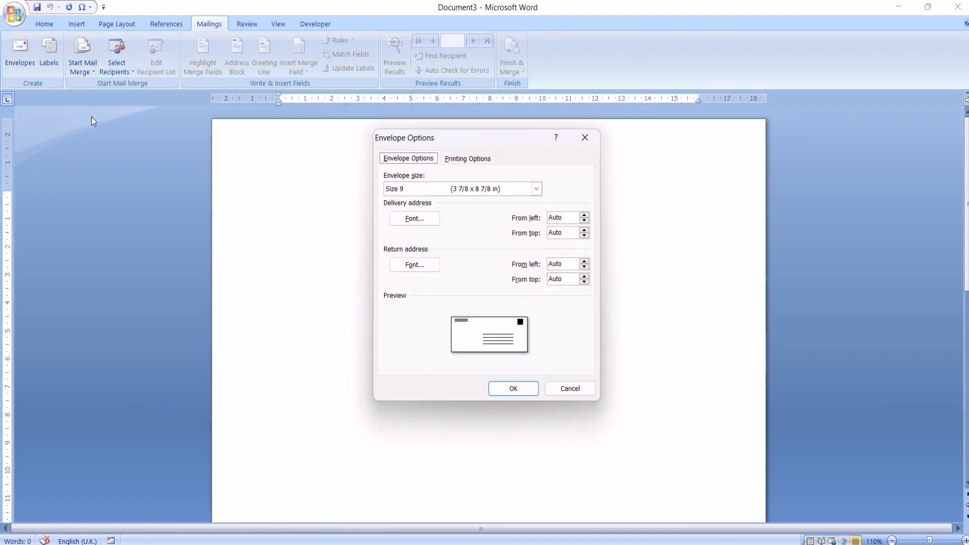
left_click(513, 389)
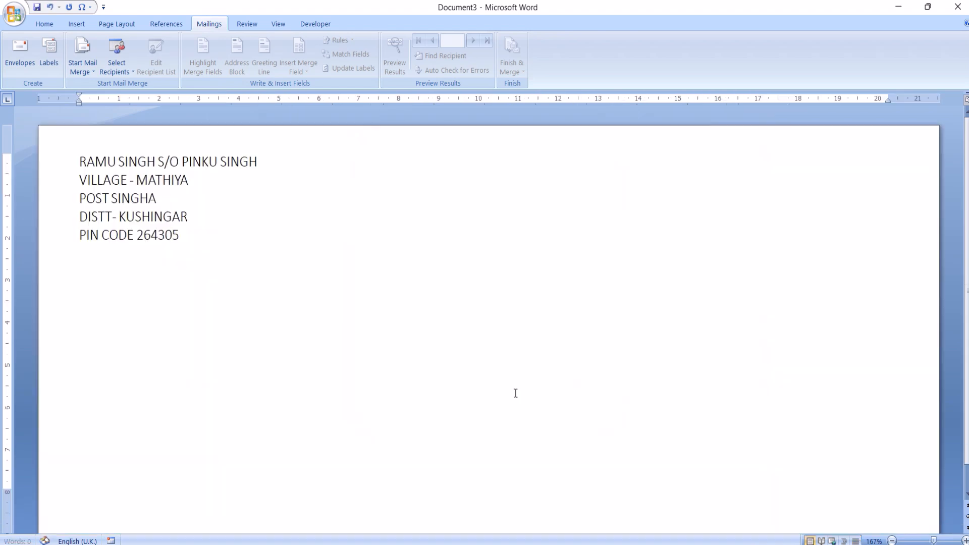
Set the mail merge type back to Letters and undo the envelope layout in the document.
left_click(84, 65)
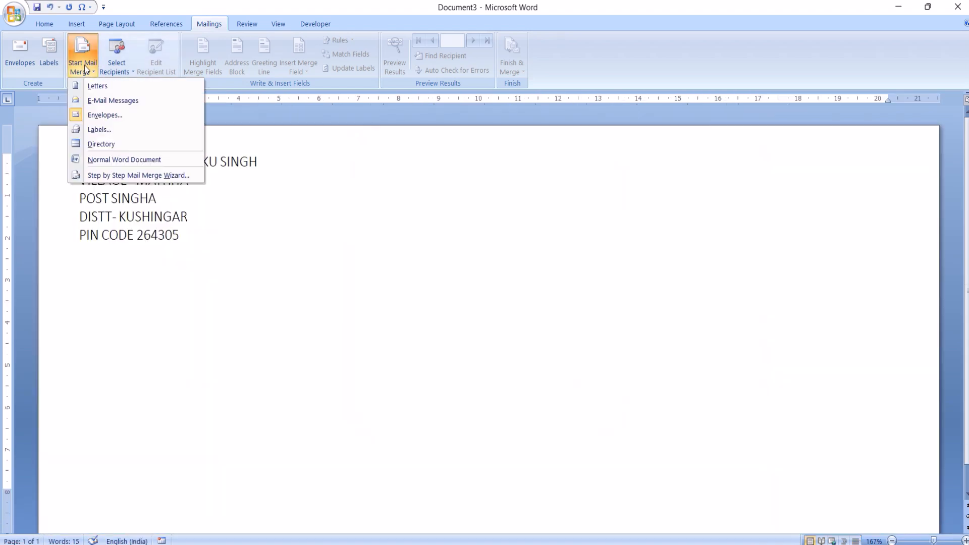
left_click(97, 86)
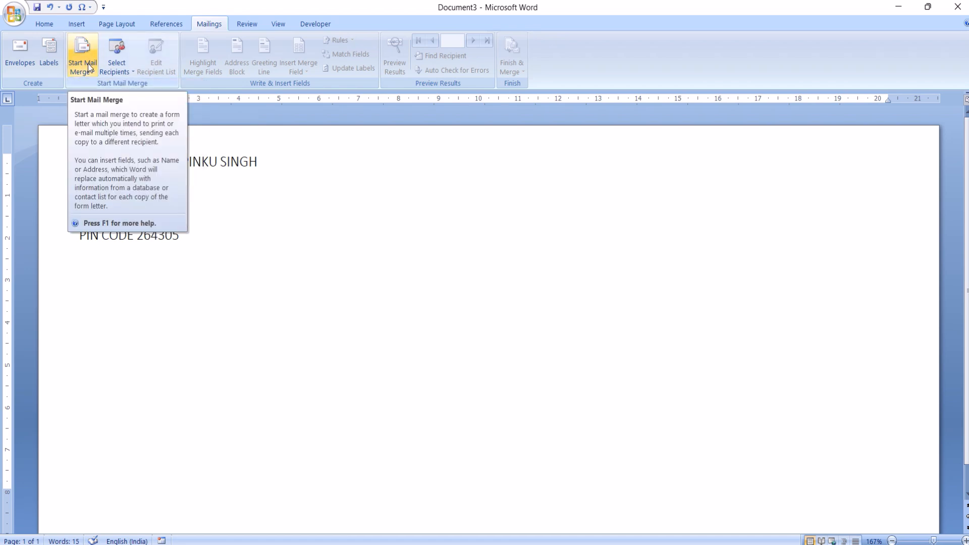
key("ctrl+z")
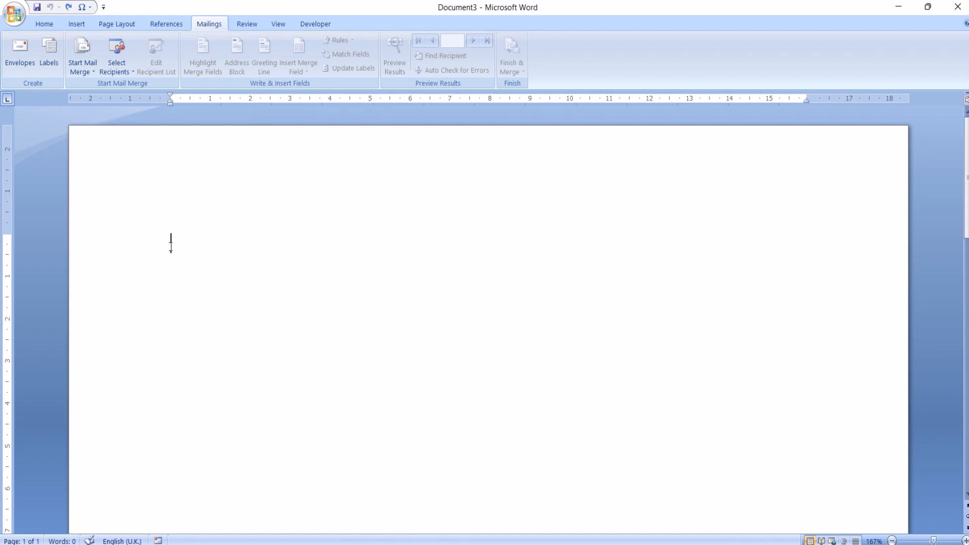
Start a new recipient list and rename its Address Line 1 column to Address.
left_click(124, 71)
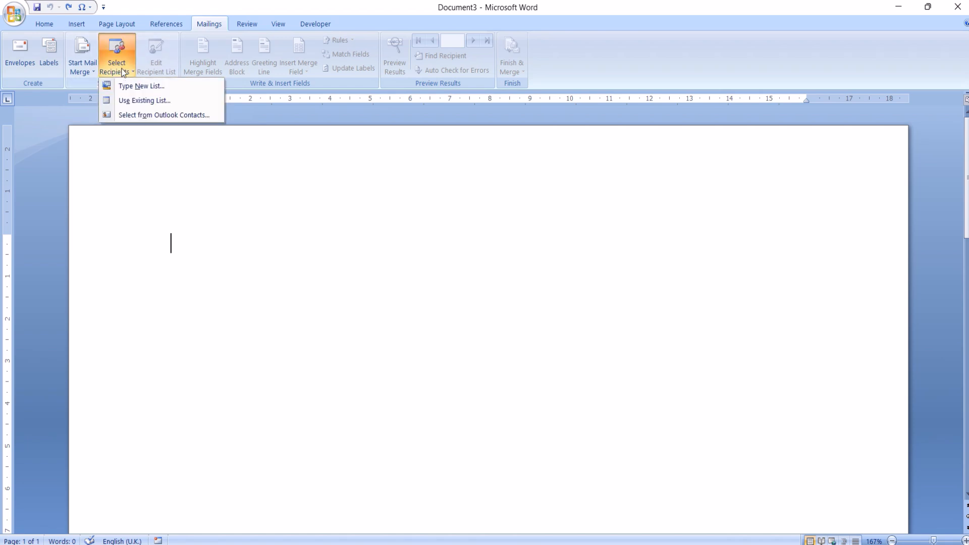
left_click(141, 87)
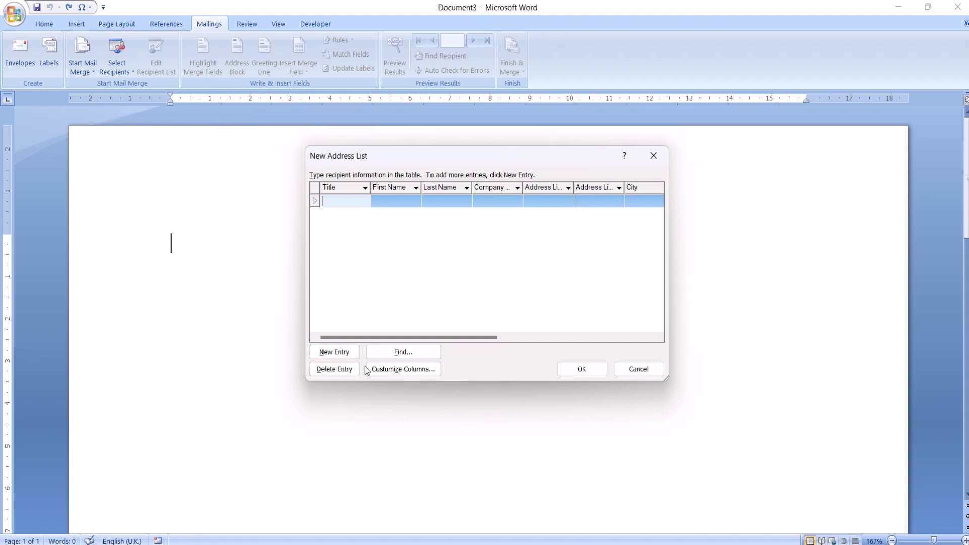
left_click(398, 372)
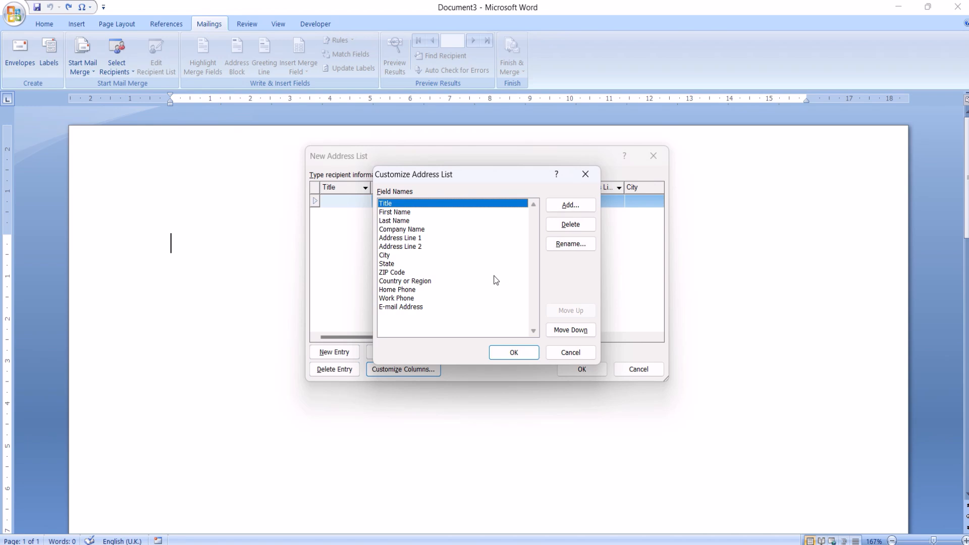
left_click(409, 238)
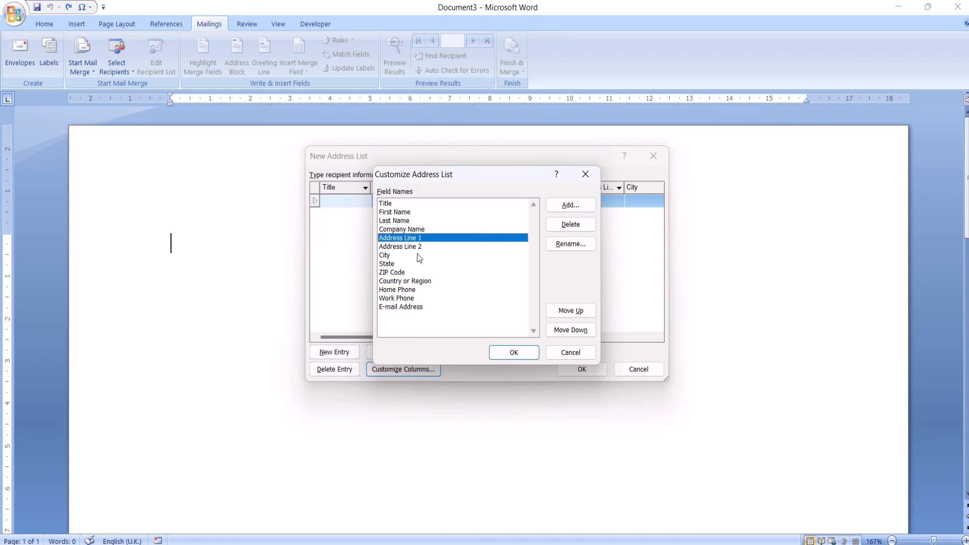
left_click(580, 245)
left_click(481, 273)
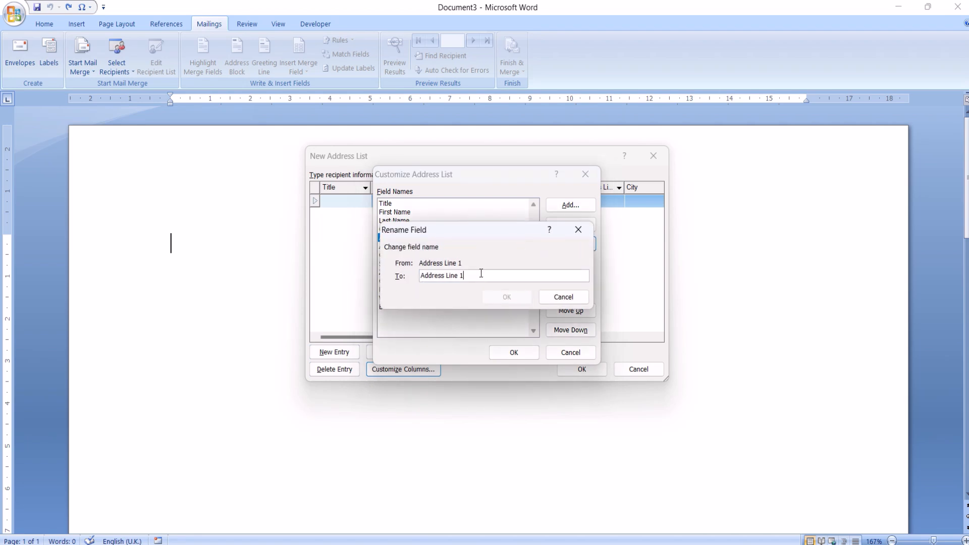
key("BackSpace")
left_click(526, 299)
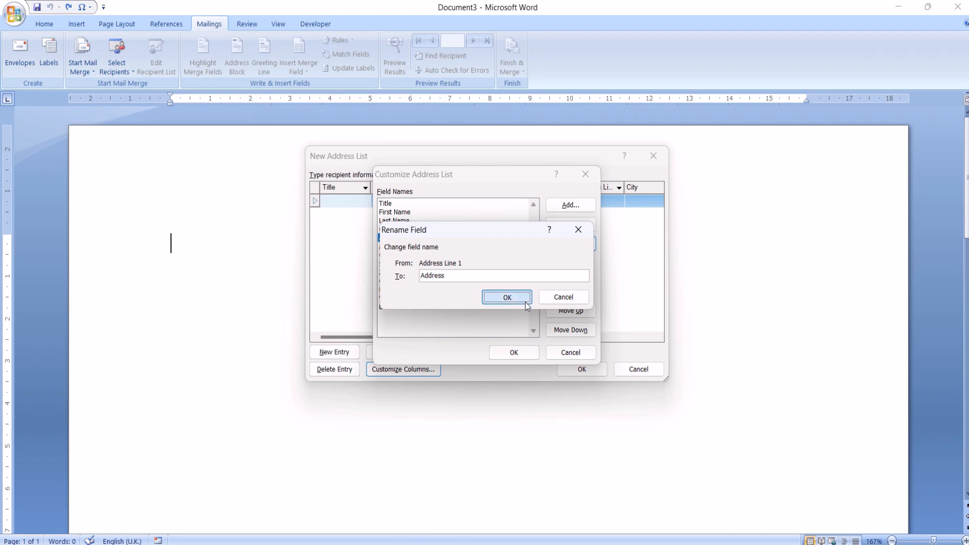
left_click(512, 353)
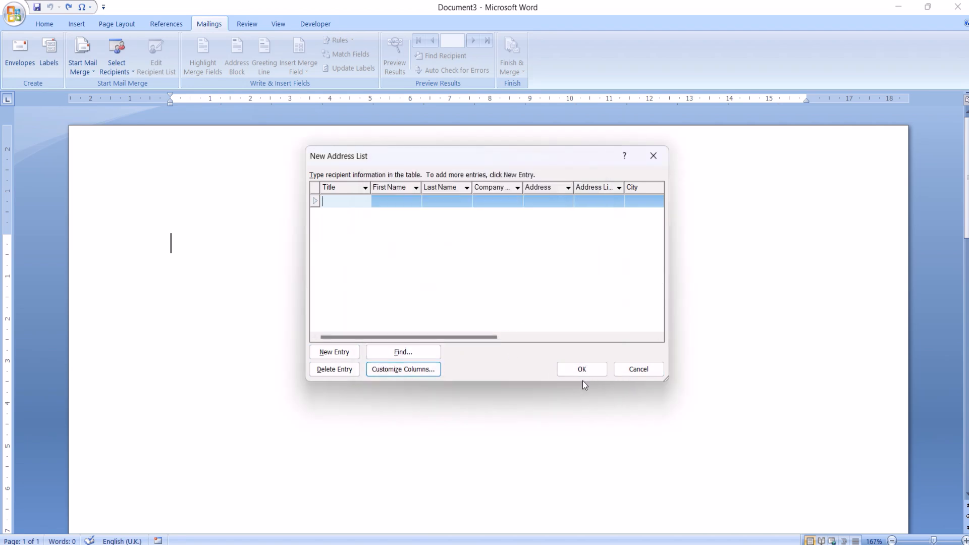
Discard the new address list without saving it.
left_click(589, 370)
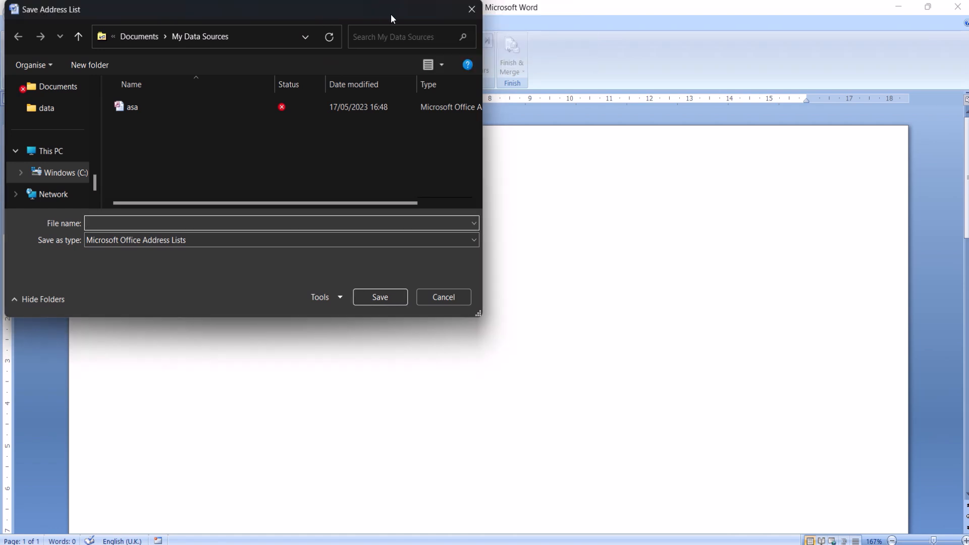
left_click(472, 9)
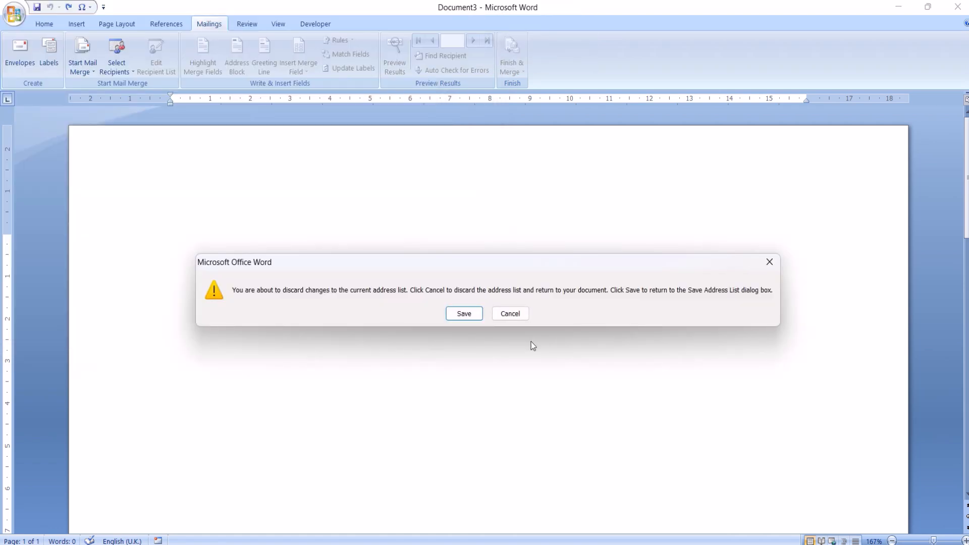
left_click(515, 315)
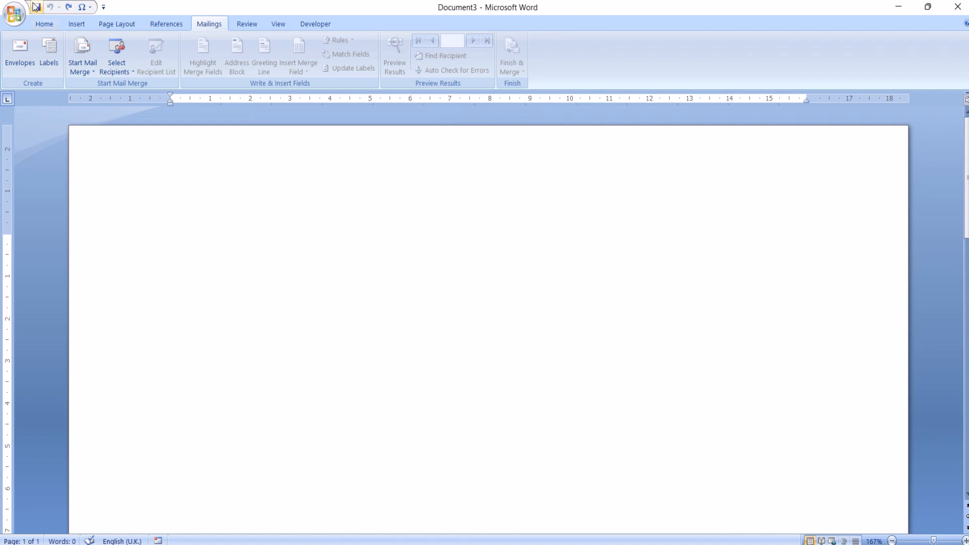
Use Sheet1$ of the existing Mail_Merge_Employees workbook on the Desktop as the recipient list, with the first row as column headers.
left_click(119, 68)
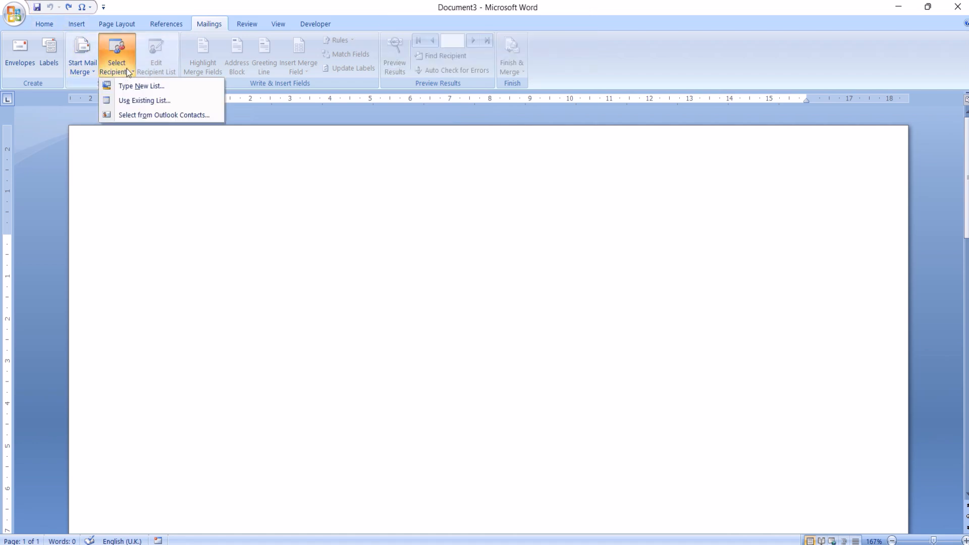
left_click(129, 104)
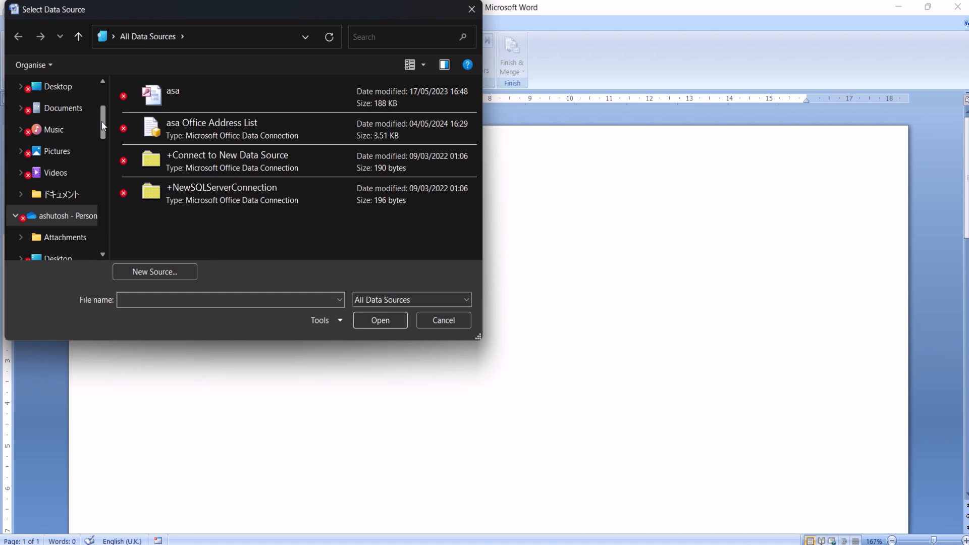
left_click_drag(103, 125, 101, 84)
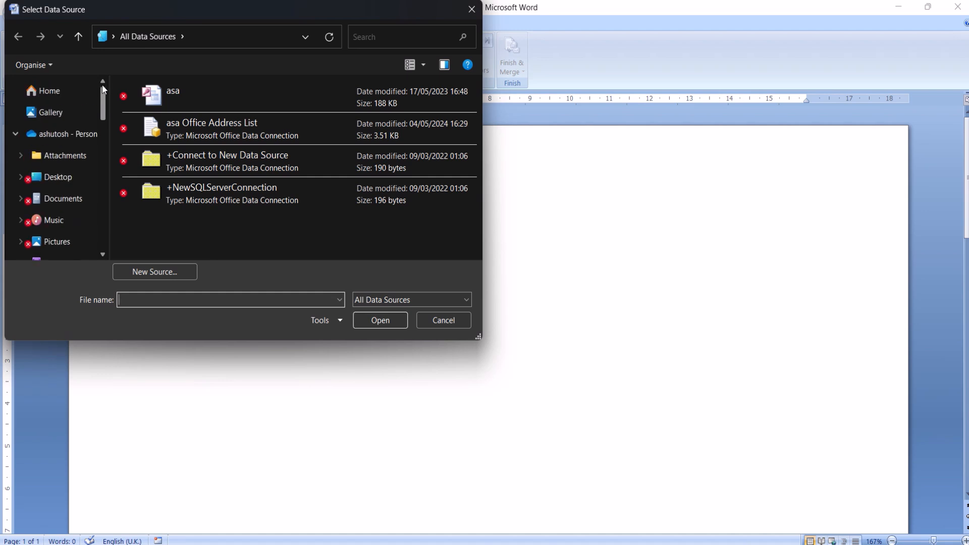
left_click(59, 176)
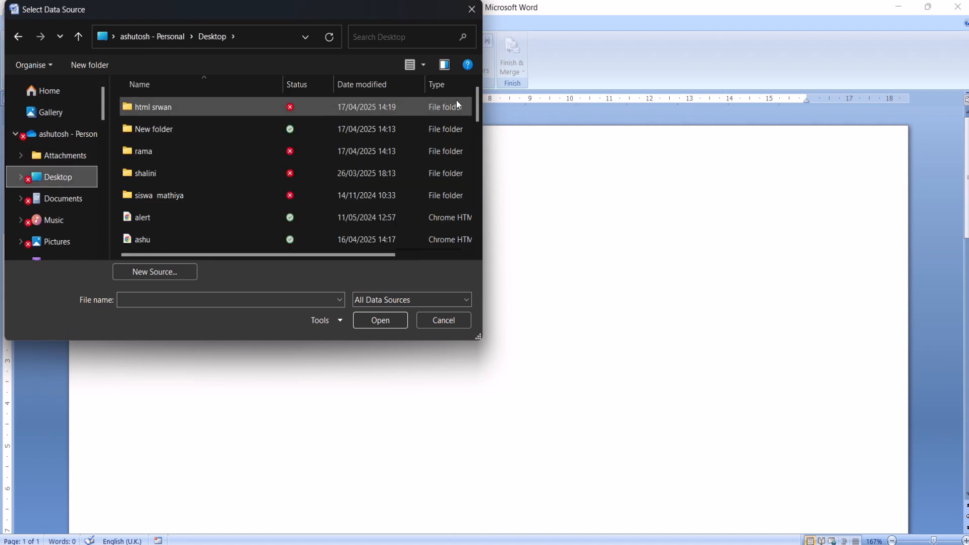
left_click_drag(478, 107, 469, 169)
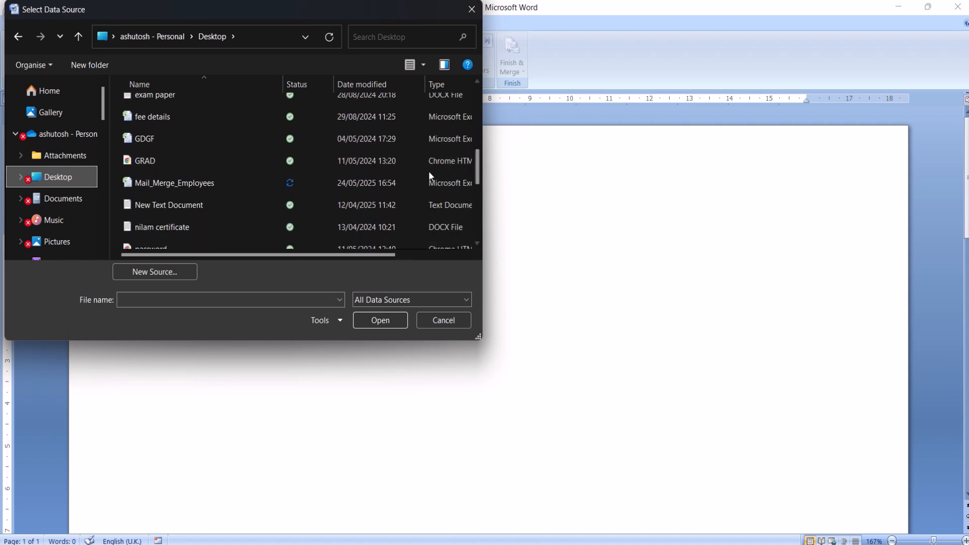
left_click(324, 184)
double_click(322, 180)
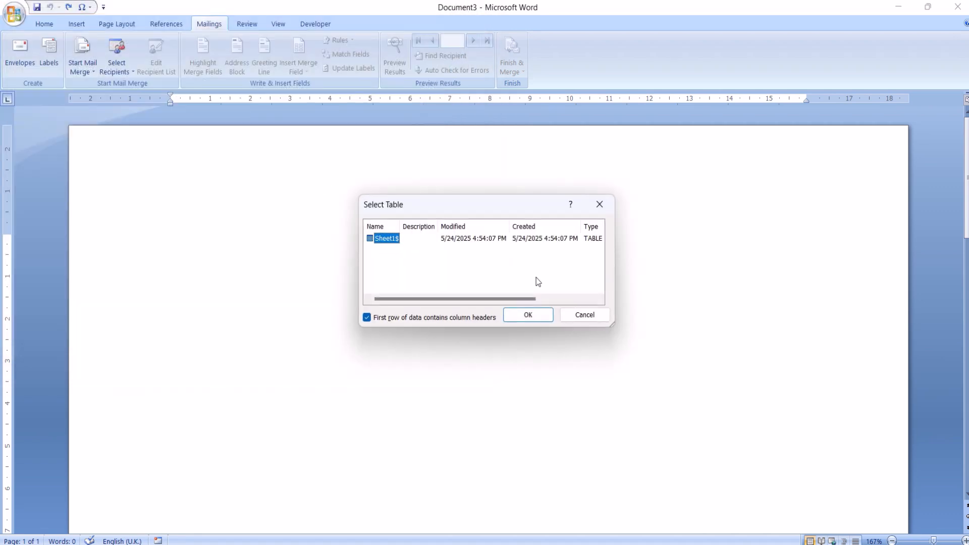
left_click(528, 316)
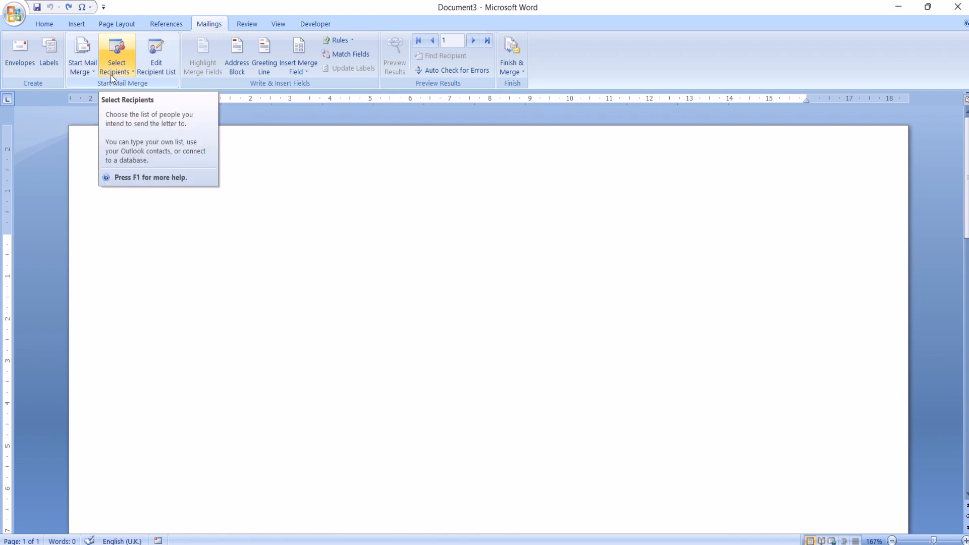
Open the Mail_Merge_Employees.xlsx data source of the recipient list for editing.
left_click(150, 57)
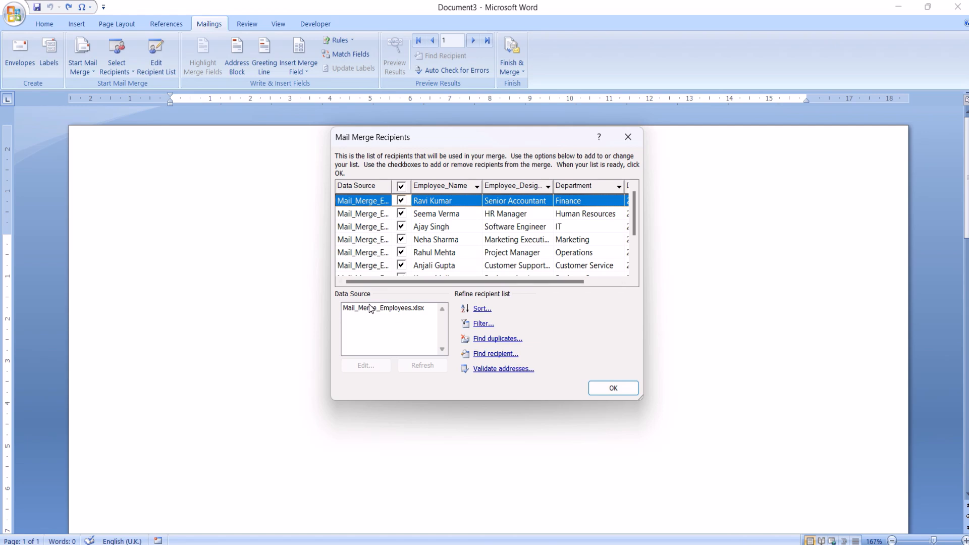
left_click(371, 308)
left_click(368, 365)
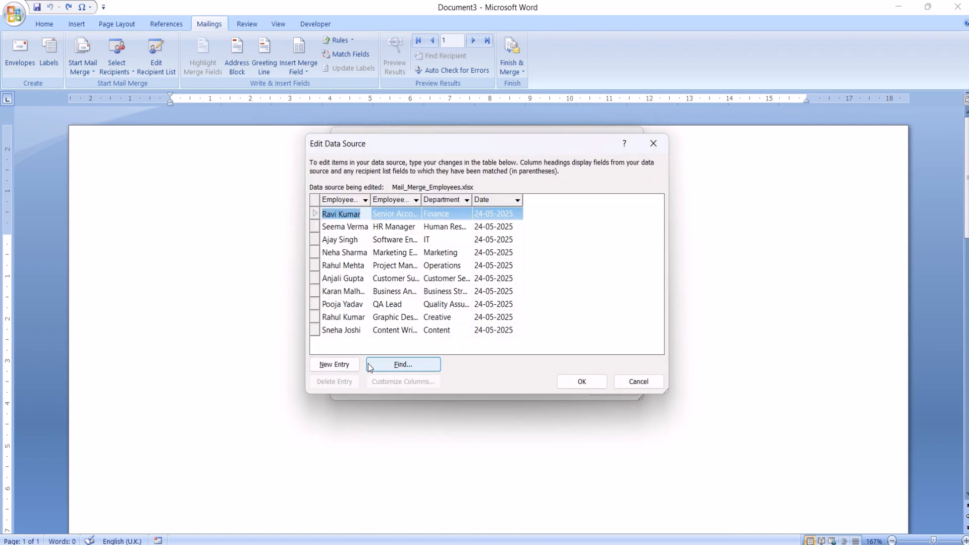
mouse_move(497, 4)
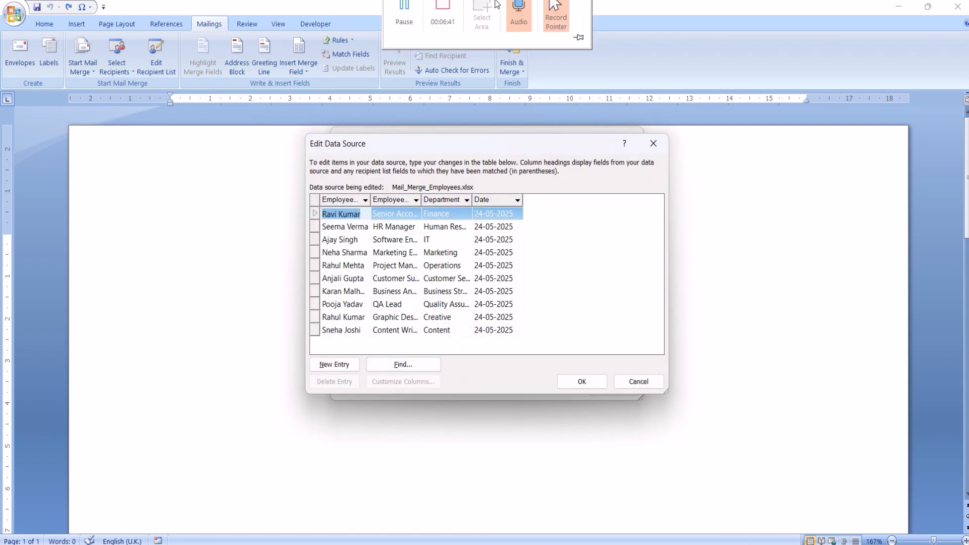
left_click(407, 29)
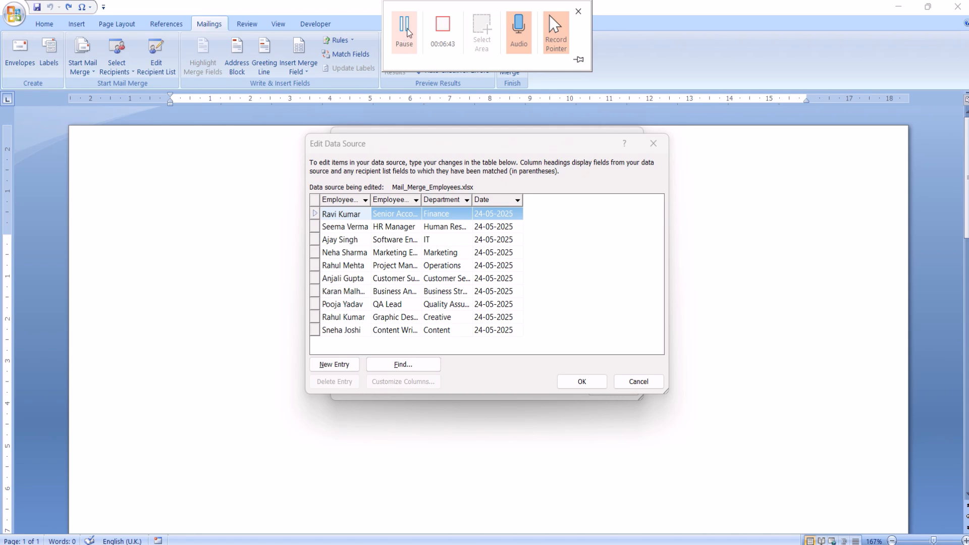
left_click(541, 265)
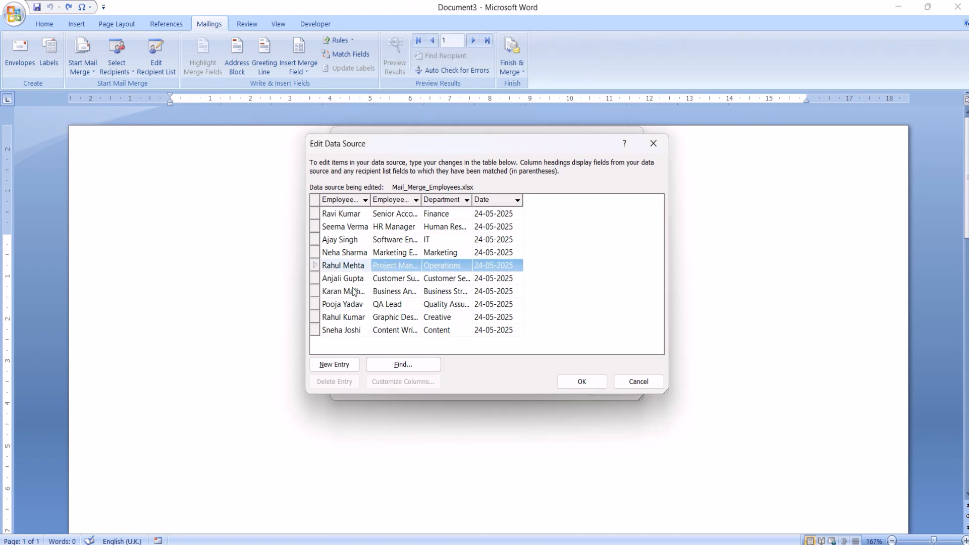
left_click(353, 308)
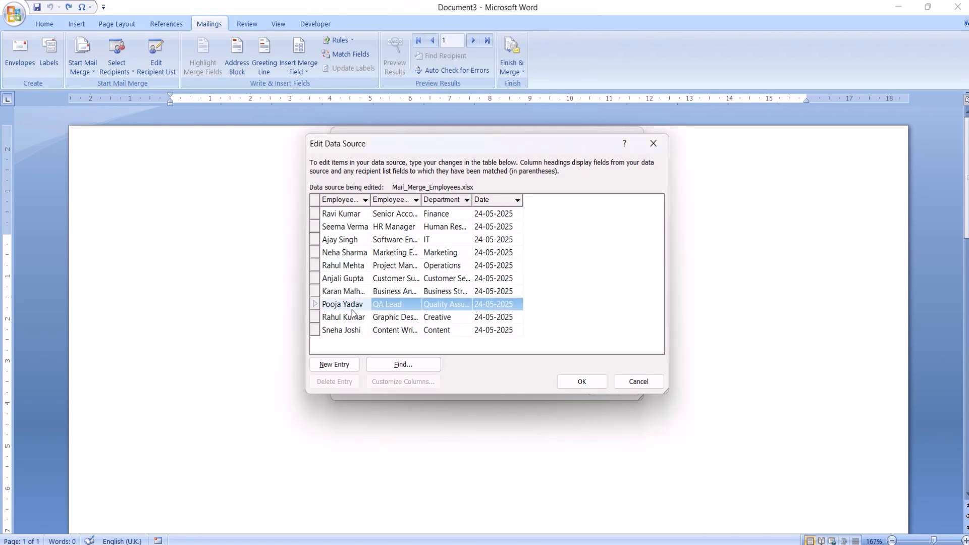
Add a new entry to the data source with the employee's name, designation hr, department it and date 24/05/2024.
left_click(349, 365)
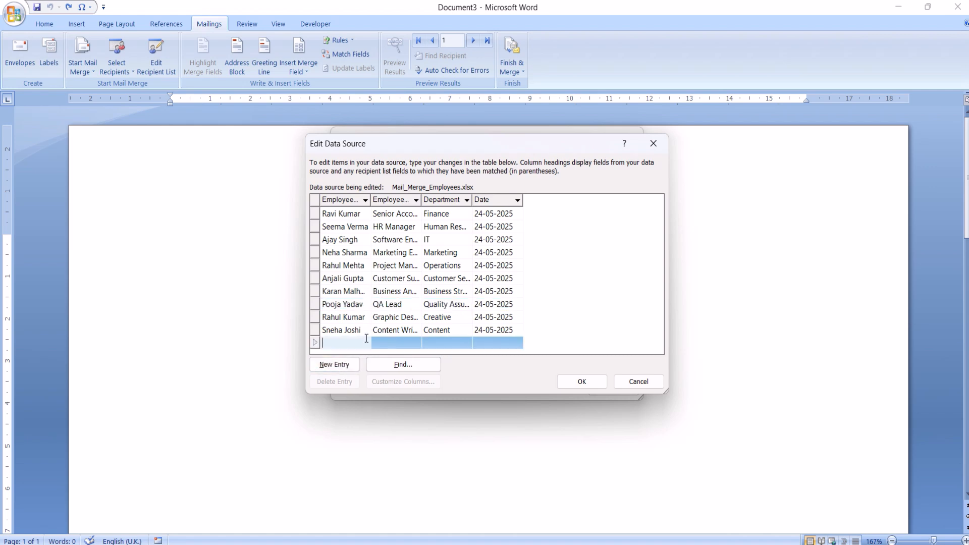
type("rahul")
key("Tab")
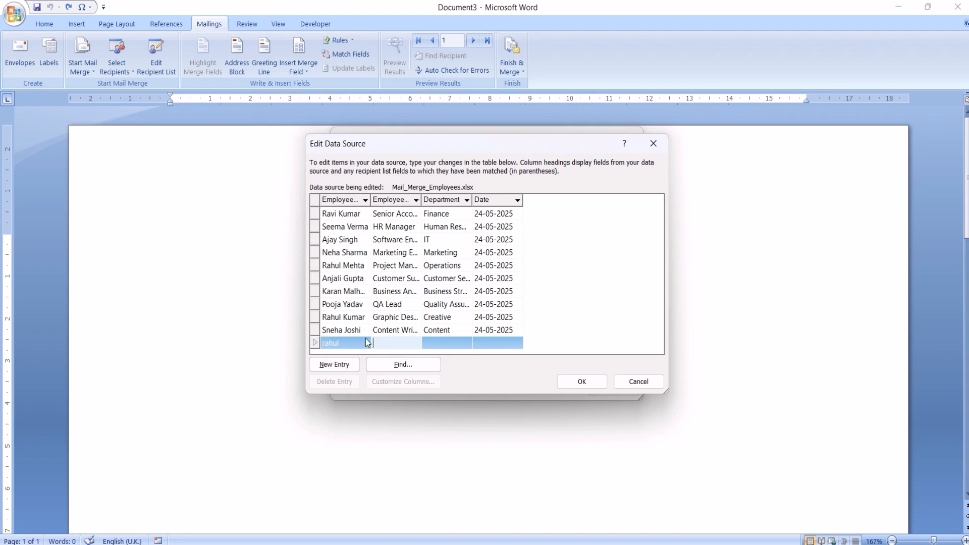
type("hr")
key("Tab")
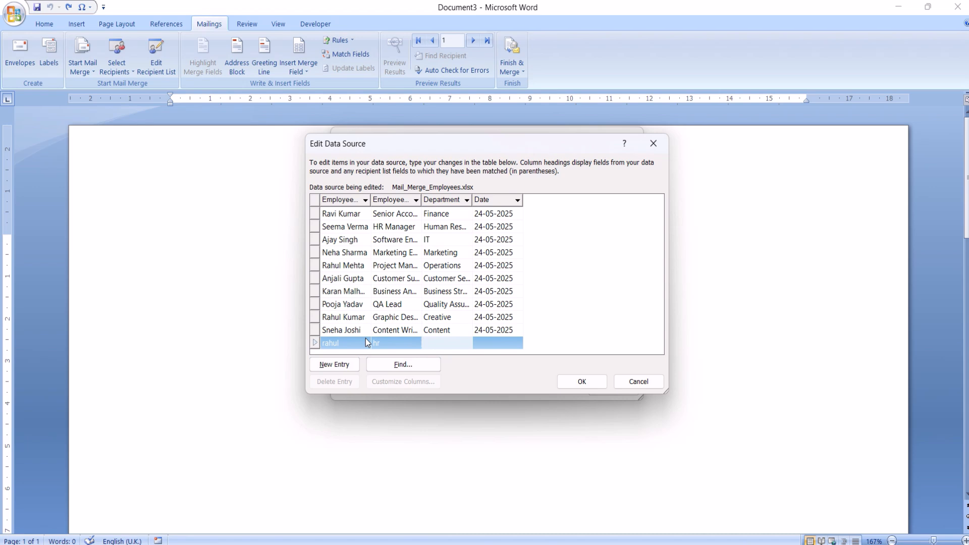
type("ct")
key("Tab")
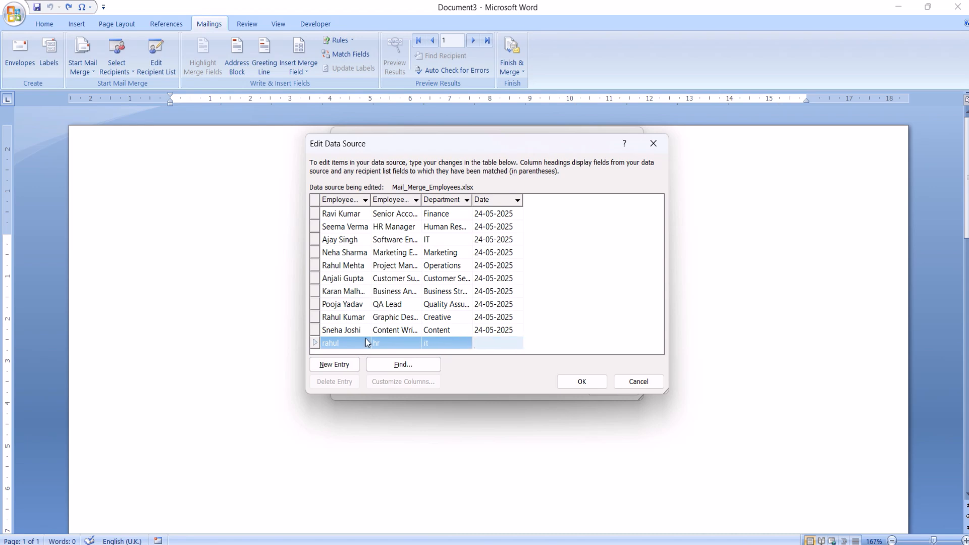
type("24/05/2024")
left_click(493, 295)
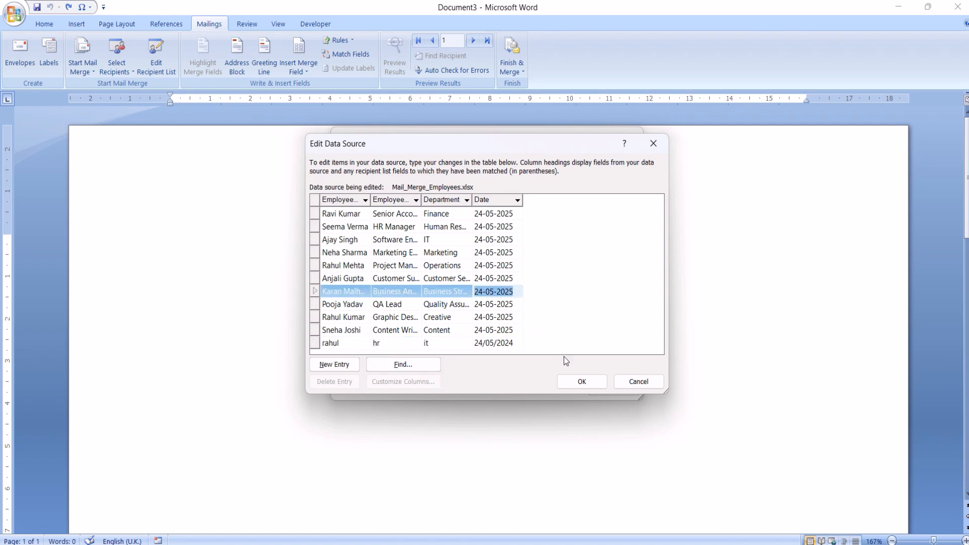
Save the data source changes to Mail_Merge_Employees.xlsx and accept the mail merge recipient list.
left_click(582, 382)
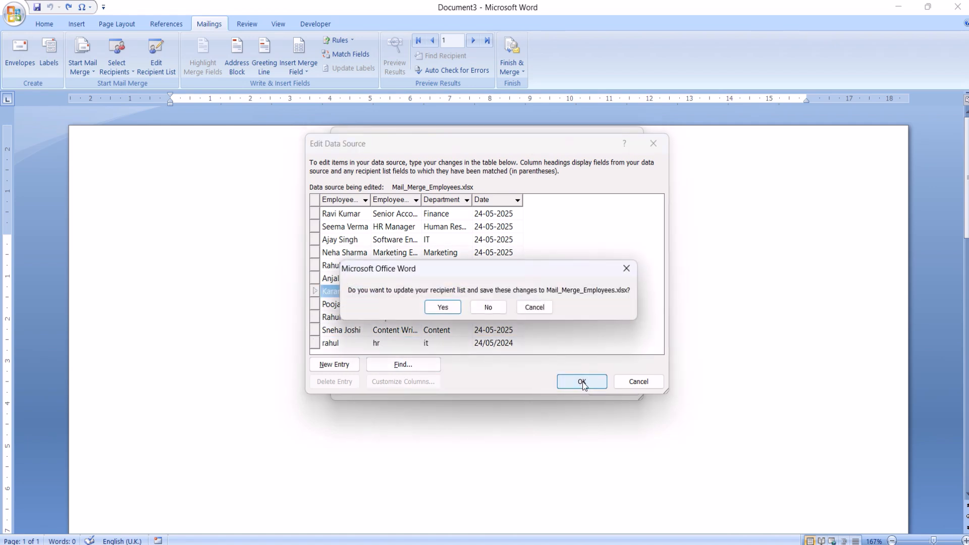
left_click(443, 306)
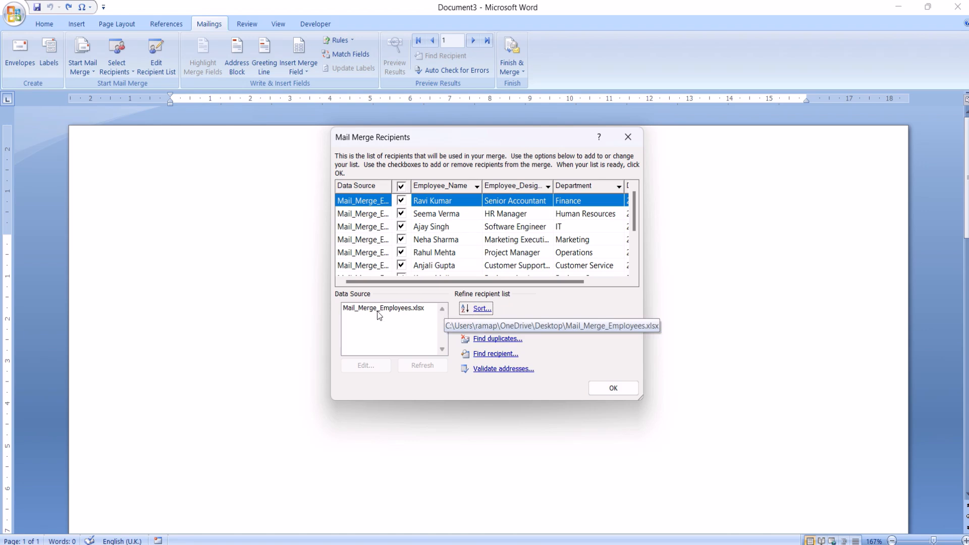
left_click(380, 309)
left_click(598, 388)
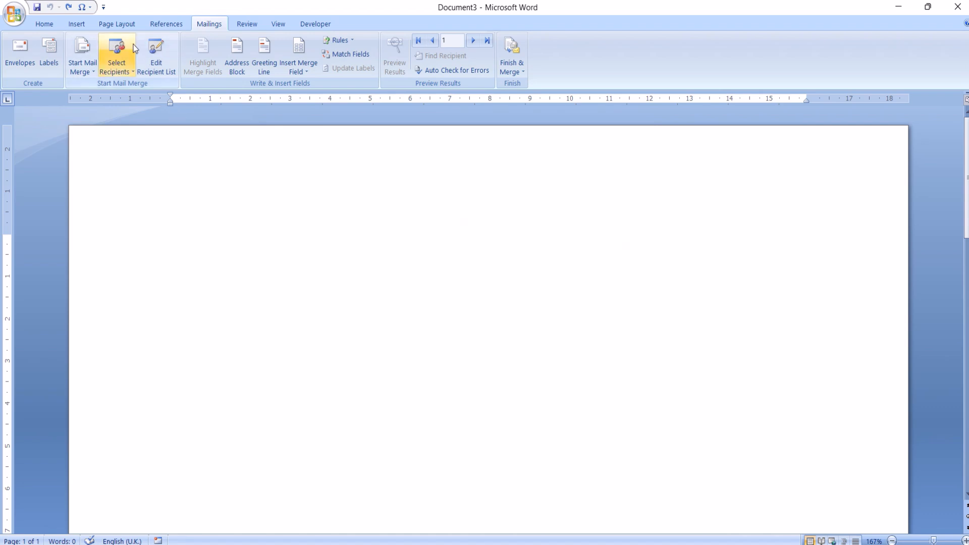
Examine the recipient name formats and postal address options for an address block without inserting one.
left_click(233, 60)
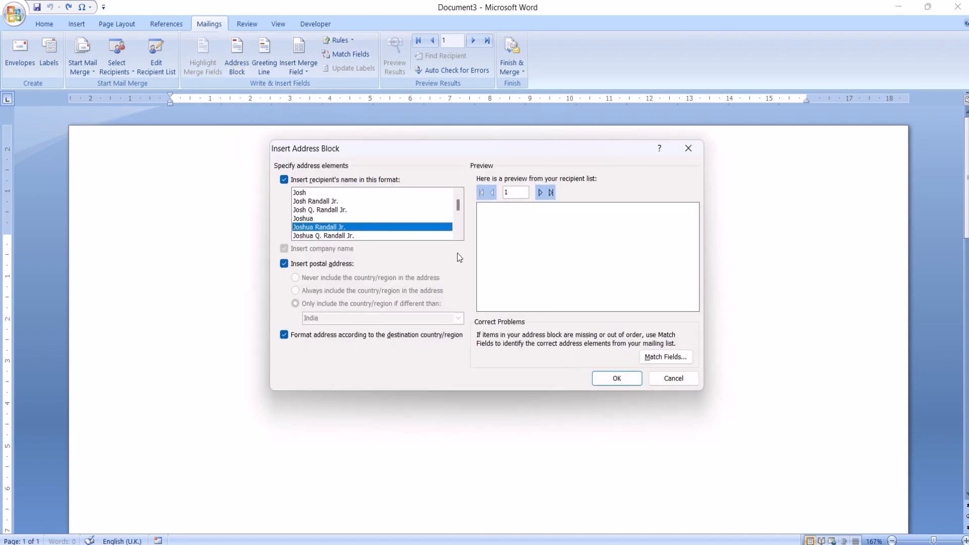
left_click(672, 381)
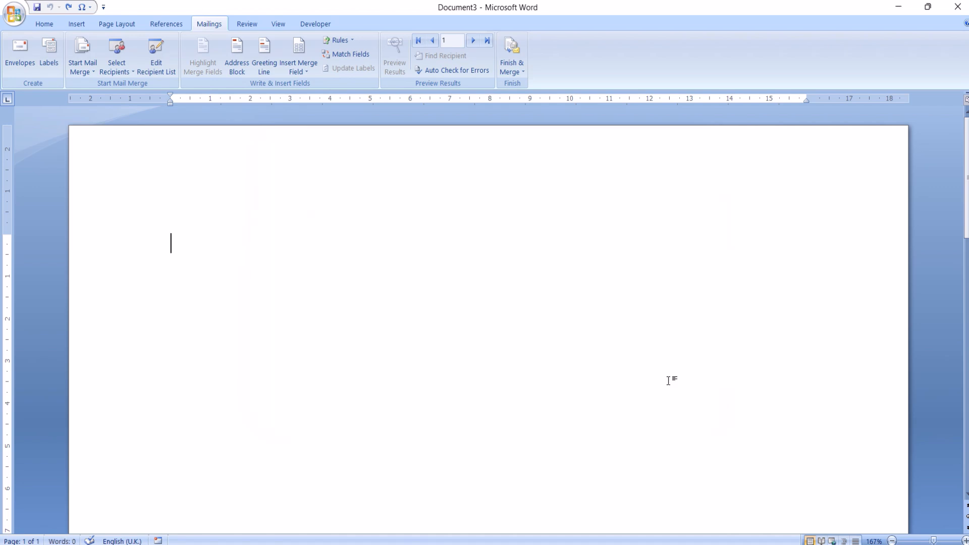
left_click(233, 68)
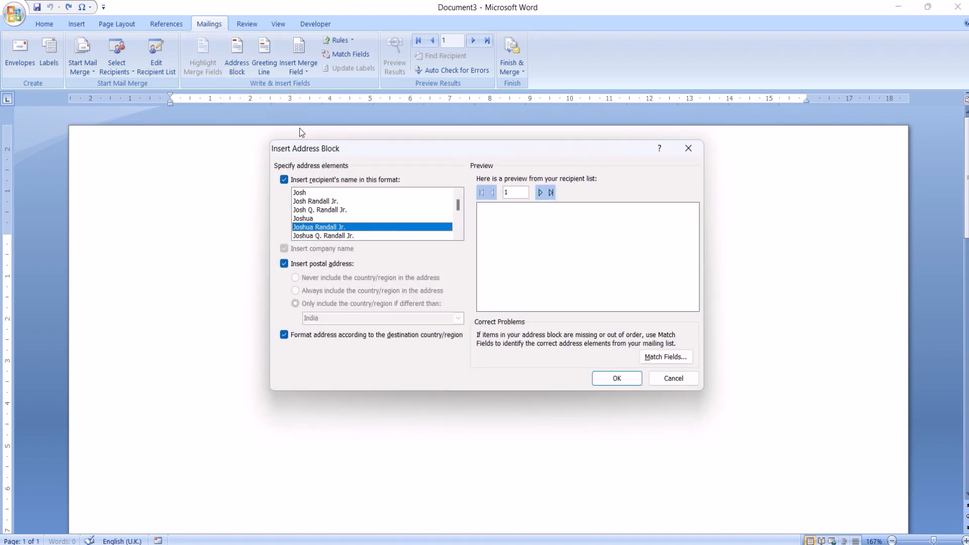
left_click(321, 201)
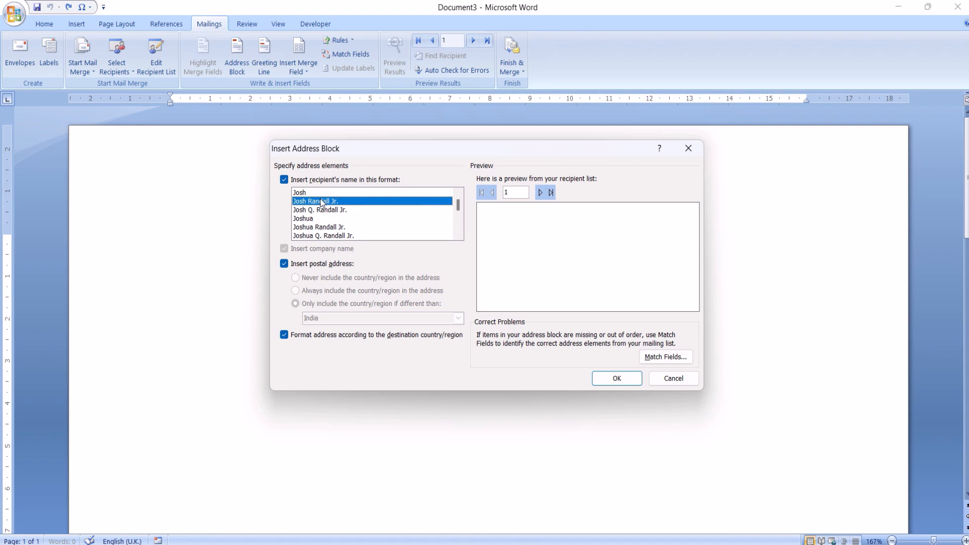
left_click(295, 182)
left_click(294, 181)
left_click(675, 379)
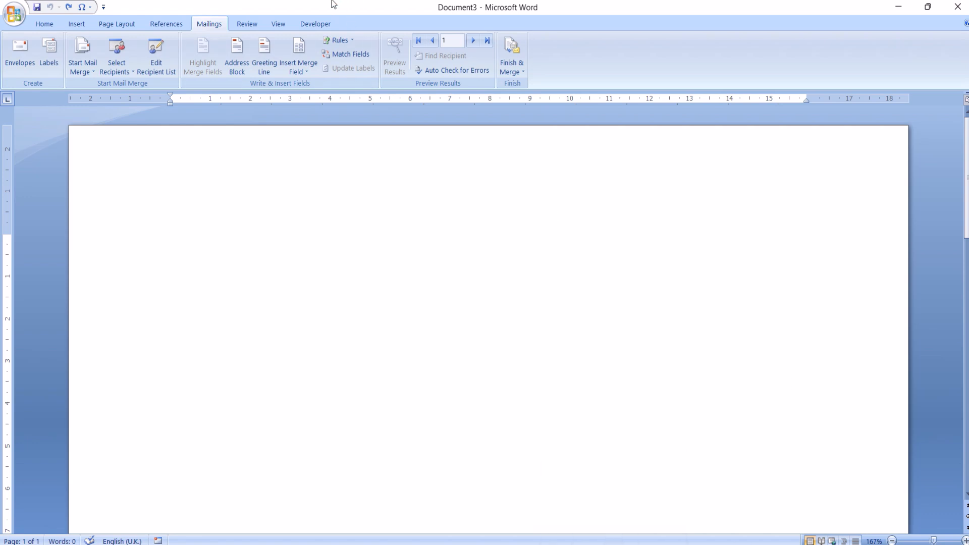
mouse_move(330, 4)
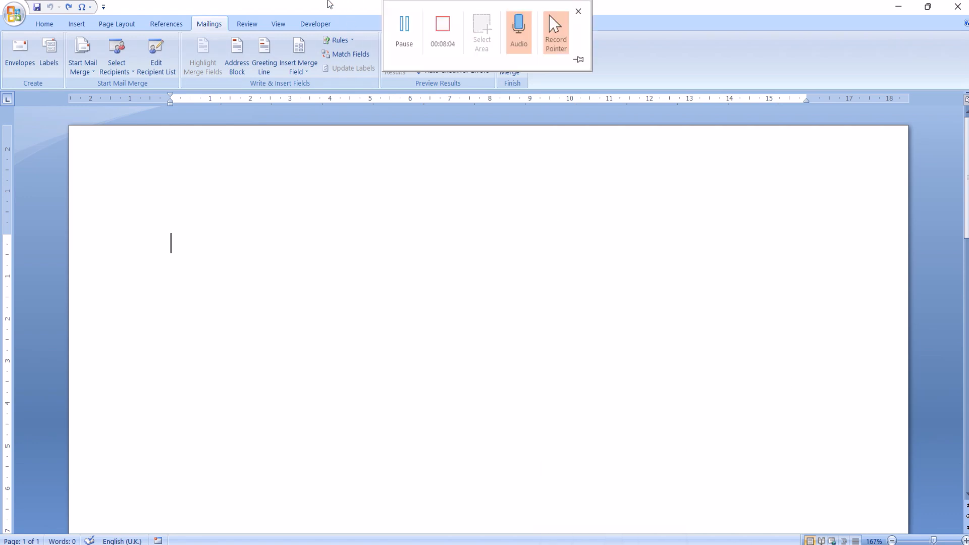
left_click(404, 35)
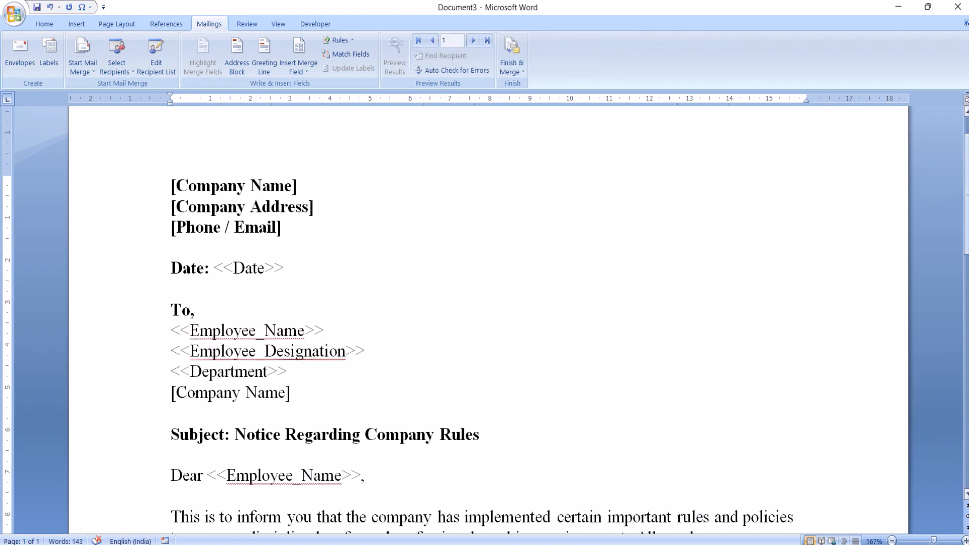
Replace the bracketed Company Name placeholder in the letterhead with Reliance Pvt ltd.
scroll(965, 196, "down", 1)
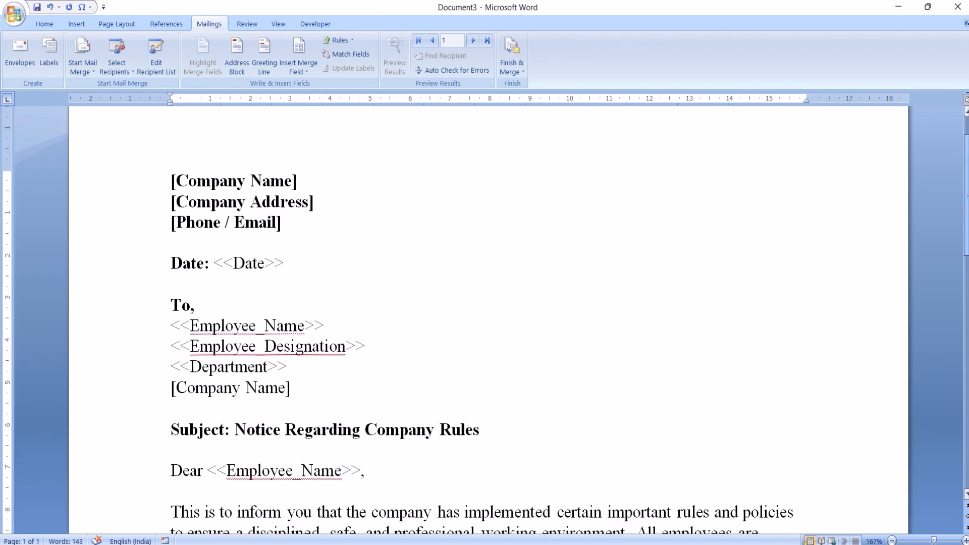
scroll(965, 201, "down", 3)
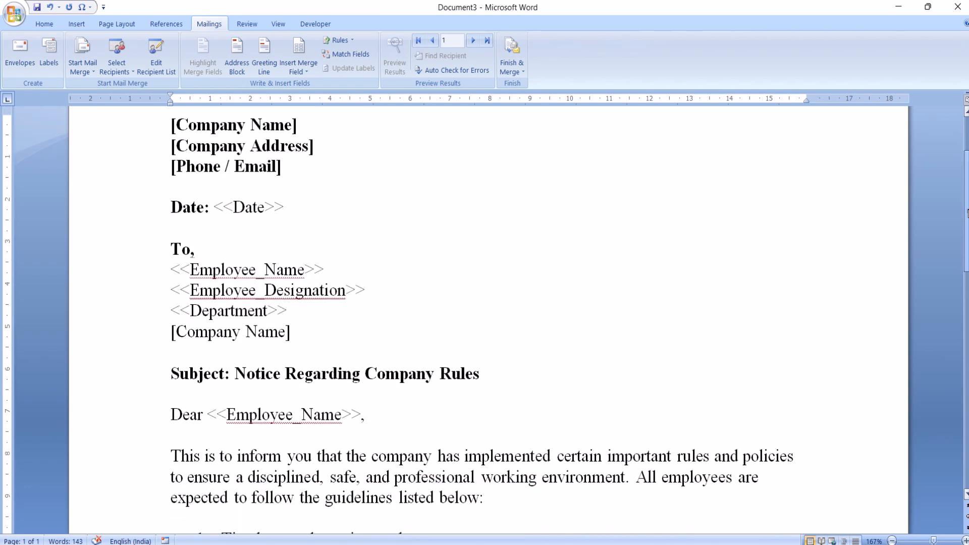
left_click_drag(968, 210, 967, 204)
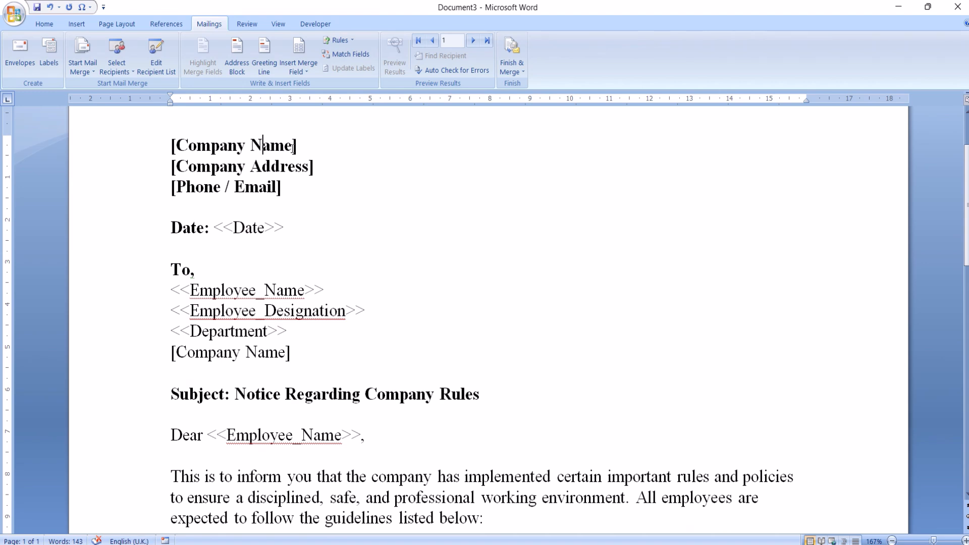
left_click(292, 147)
key("BackSpace")
key("BackSpace")
key("BackSpace")
key("BackSpace")
key("BackSpace")
key("BackSpace")
key("BackSpace")
key("BackSpace")
key("BackSpace")
key("BackSpace")
key("BackSpace")
key("BackSpace")
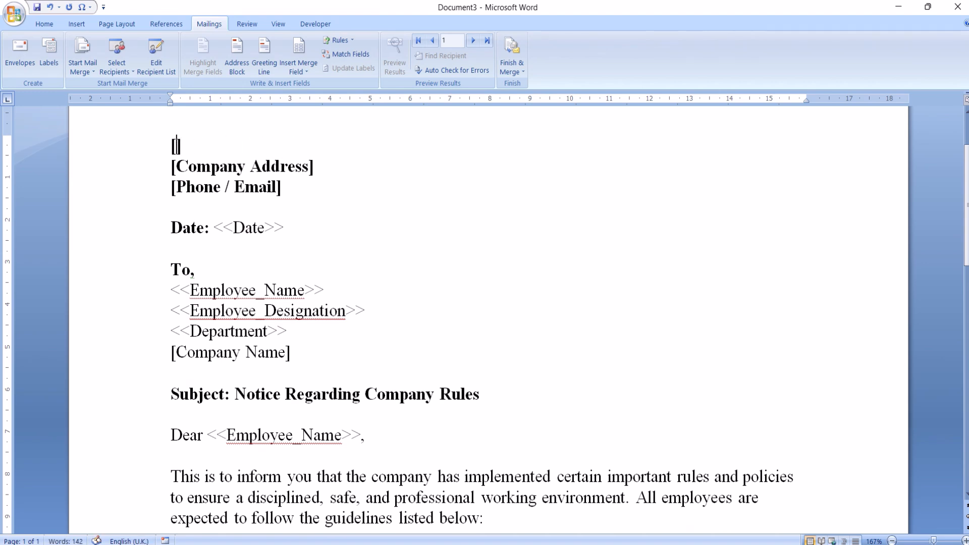
type("Relian")
type("ce Pv")
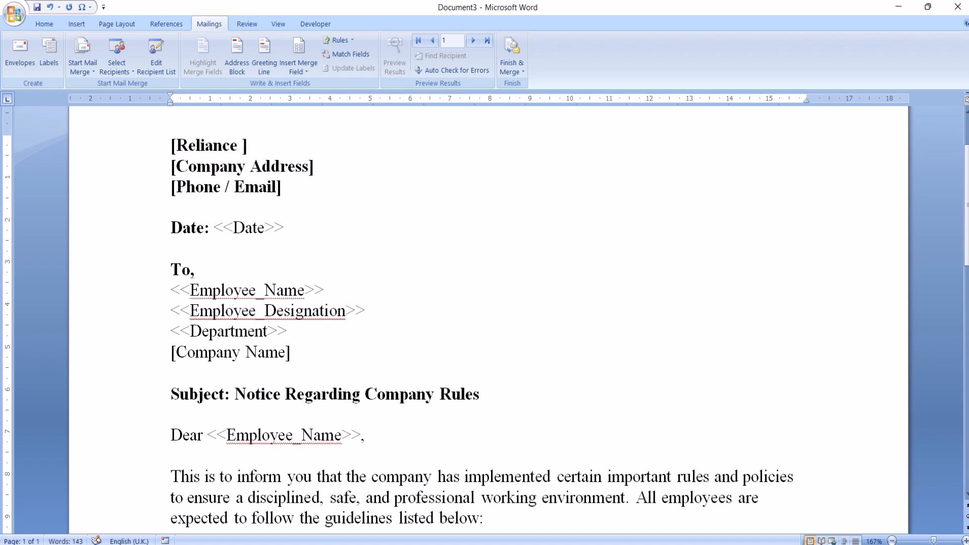
type("t ltd")
Replace the text of the bracketed Company Address placeholder with the company's address.
left_click(311, 175)
key("BackSpace")
key("BackSpace")
key("BackSpace")
key("BackSpace")
key("BackSpace")
key("BackSpace")
key("BackSpace")
key("BackSpace")
key("BackSpace")
key("BackSpace")
key("BackSpace")
key("BackSpace")
key("BackSpace")
key("BackSpace")
key("BackSpace")
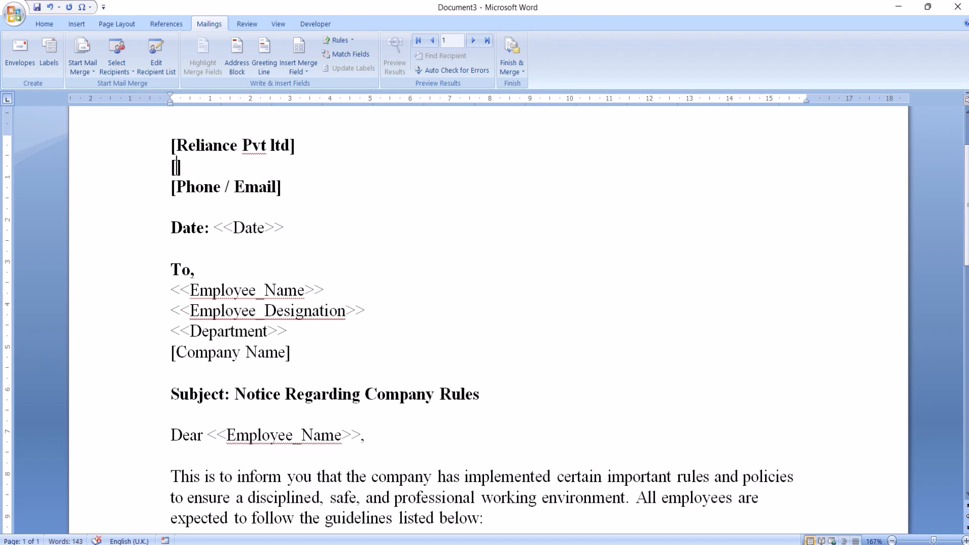
type("kushin")
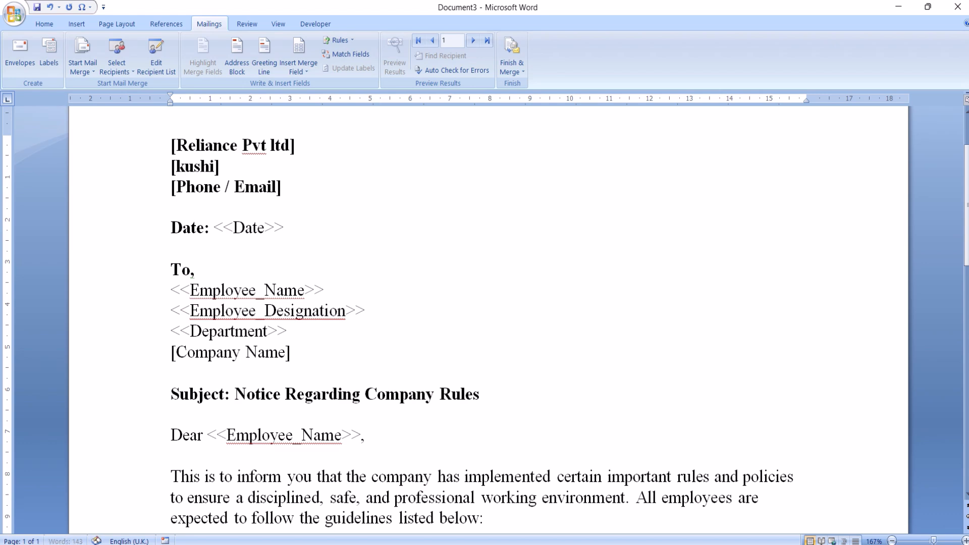
type("agar")
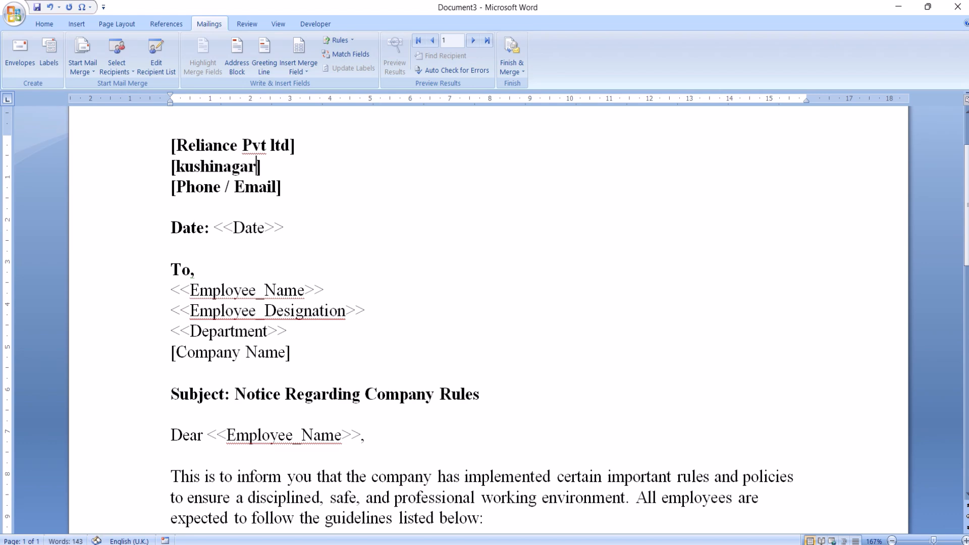
Replace the text of the bracketed Phone / Email placeholder with the company's phone number.
left_click(275, 187)
key("BackSpace")
key("BackSpace")
key("BackSpace")
key("BackSpace")
key("BackSpace")
key("BackSpace")
key("BackSpace")
key("BackSpace")
key("BackSpace")
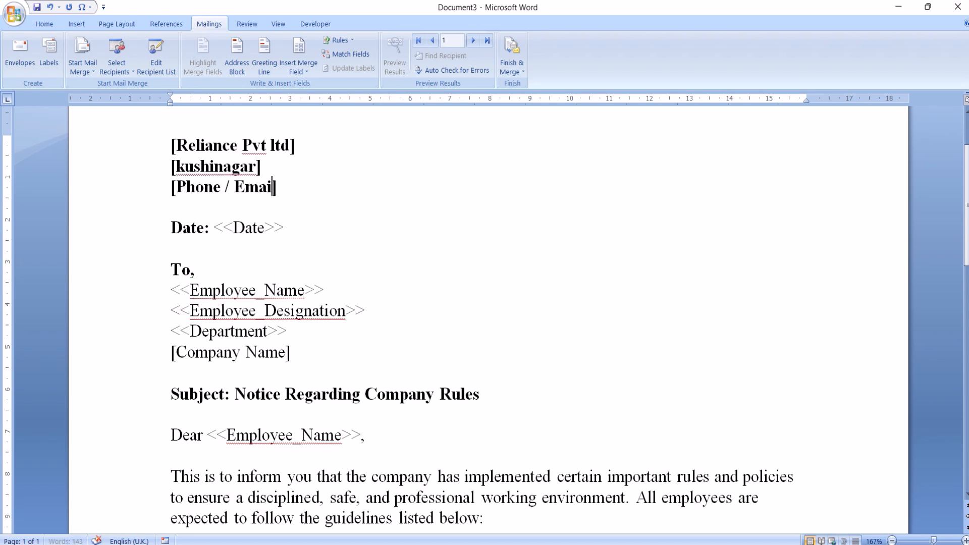
key("BackSpace")
key("BackSpace")
key("BackSpace")
key("BackSpace")
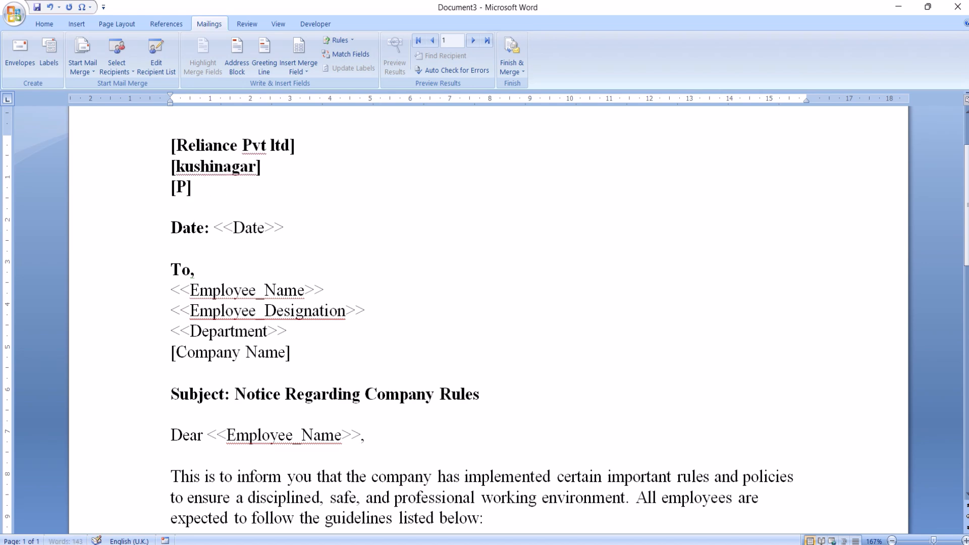
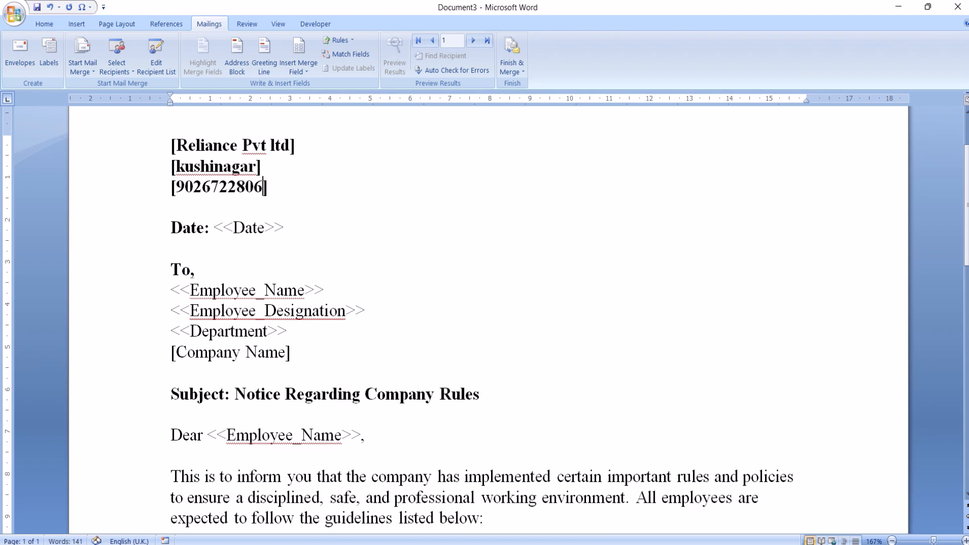
type("7")
Replace the <<Date>> placeholder after the Date label with 14/05/2025.
left_click_drag(287, 227, 264, 229)
left_click(265, 228)
key("BackSpace")
key("BackSpace")
key("BackSpace")
key("BackSpace")
key("BackSpace")
key("BackSpace")
key("BackSpace")
key("BackSpace")
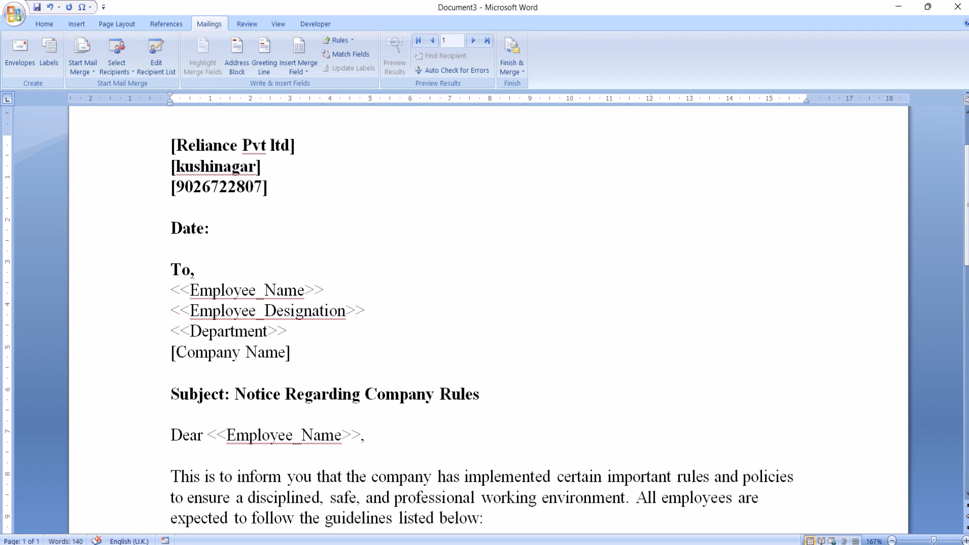
type("14/05/2")
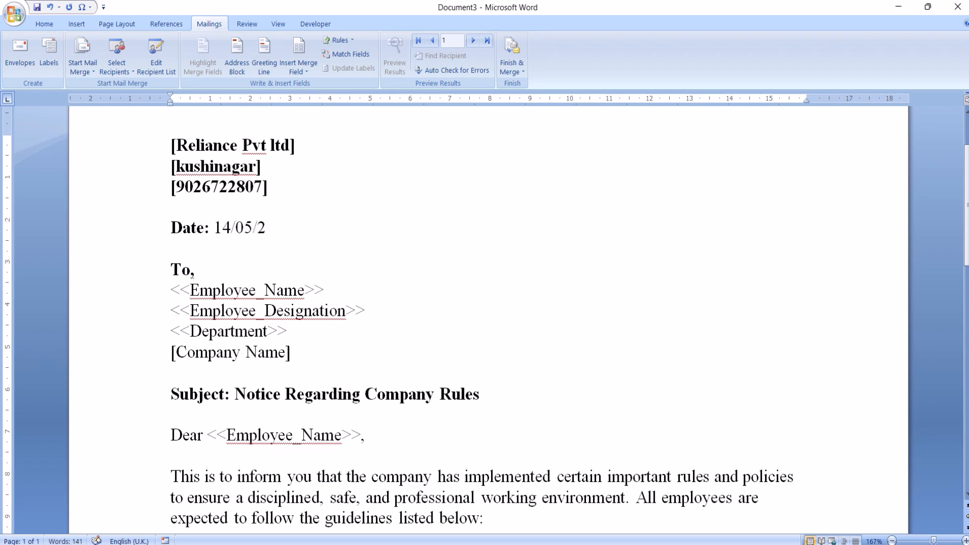
type("025")
Replace the typed <<Employee_Name>> placeholder below "To," with the Employee_Name merge field.
left_click(326, 286)
key("BackSpace")
key("BackSpace")
key("BackSpace")
key("BackSpace")
key("BackSpace")
key("BackSpace")
key("BackSpace")
key("BackSpace")
key("BackSpace")
key("BackSpace")
key("BackSpace")
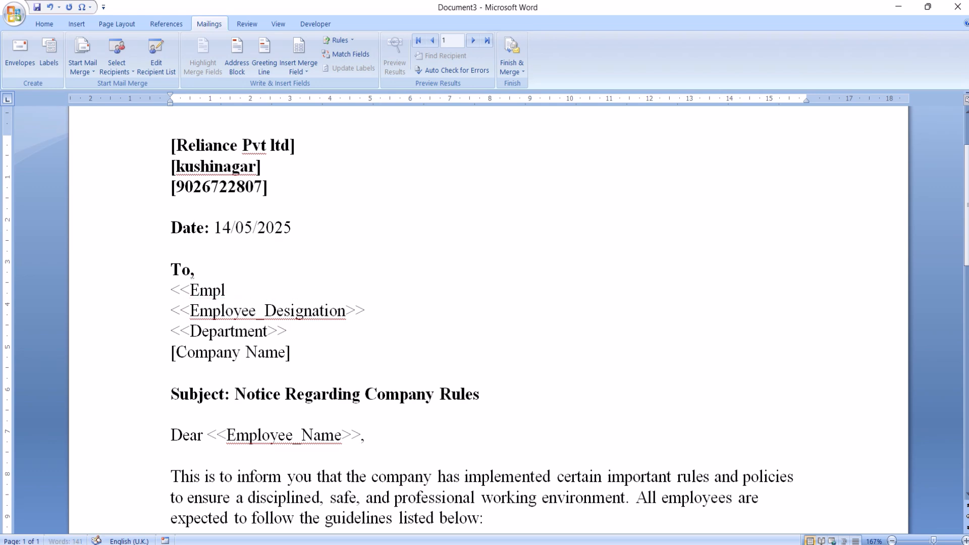
key("BackSpace")
key("BackSpace")
key("BackSpace")
key("BackSpace")
key("BackSpace")
key("BackSpace")
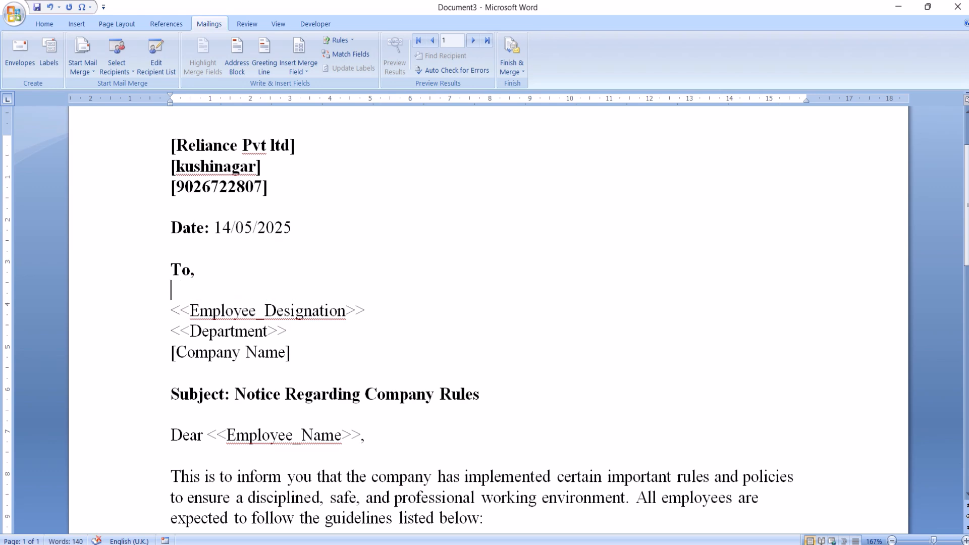
left_click(305, 68)
left_click(314, 87)
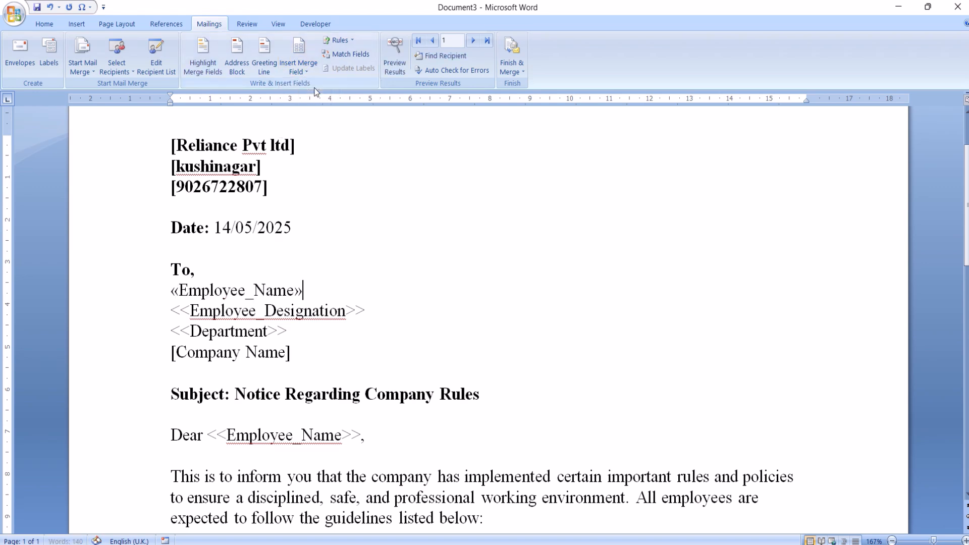
Replace the typed <<Employee_Designation>> placeholder in the address lines with the Employee_Designation merge field.
left_click(373, 305)
key("BackSpace")
key("BackSpace")
key("BackSpace")
key("BackSpace")
key("BackSpace")
key("BackSpace")
key("BackSpace")
key("BackSpace")
key("BackSpace")
key("BackSpace")
key("BackSpace")
key("BackSpace")
key("BackSpace")
key("BackSpace")
key("BackSpace")
key("BackSpace")
key("BackSpace")
key("BackSpace")
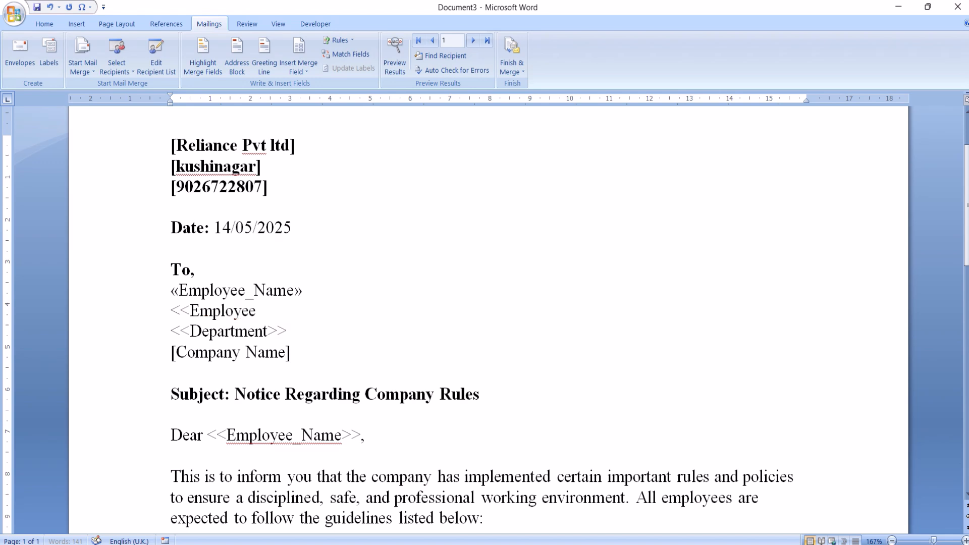
key("BackSpace")
key("BackSpace")
key("BackSpace")
key("BackSpace")
key("BackSpace")
key("BackSpace")
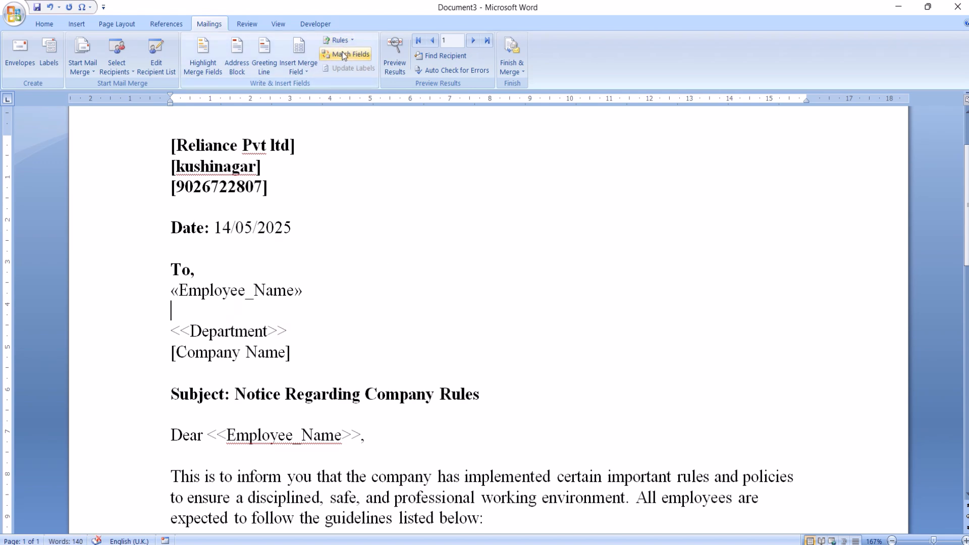
left_click(301, 74)
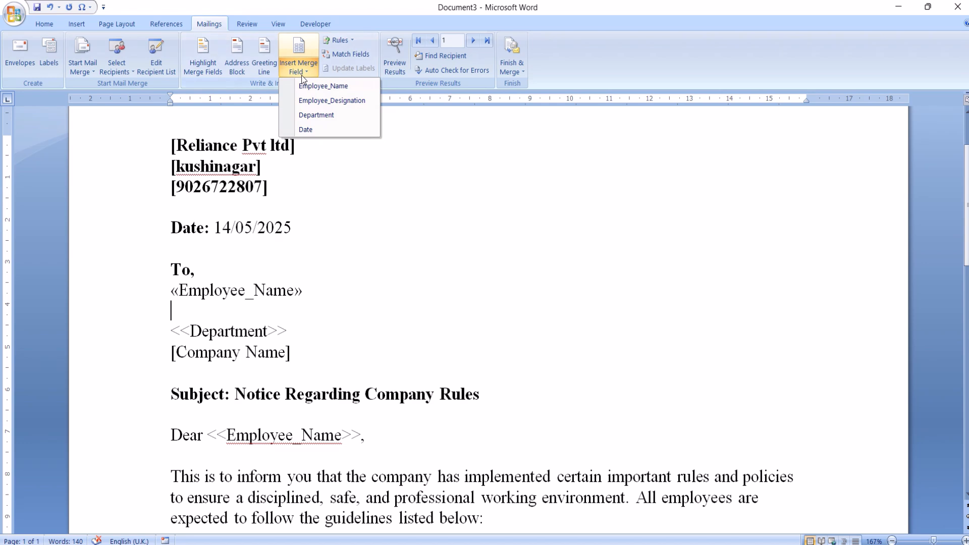
left_click(313, 101)
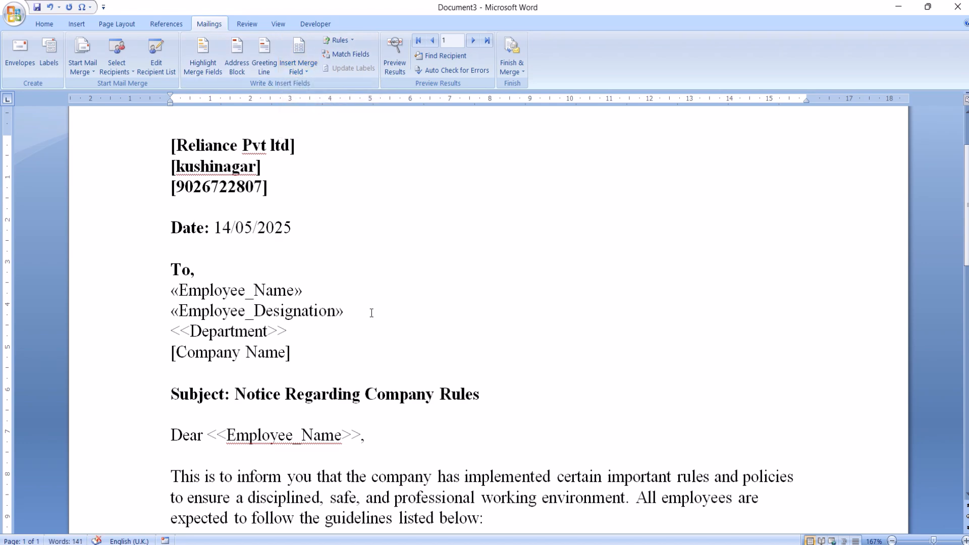
Replace the typed <<Department>> placeholder in the address lines with the Department merge field.
left_click(286, 331)
key("BackSpace")
key("BackSpace")
key("BackSpace")
key("BackSpace")
key("BackSpace")
key("BackSpace")
key("BackSpace")
key("BackSpace")
key("BackSpace")
key("BackSpace")
key("BackSpace")
key("BackSpace")
key("BackSpace")
key("BackSpace")
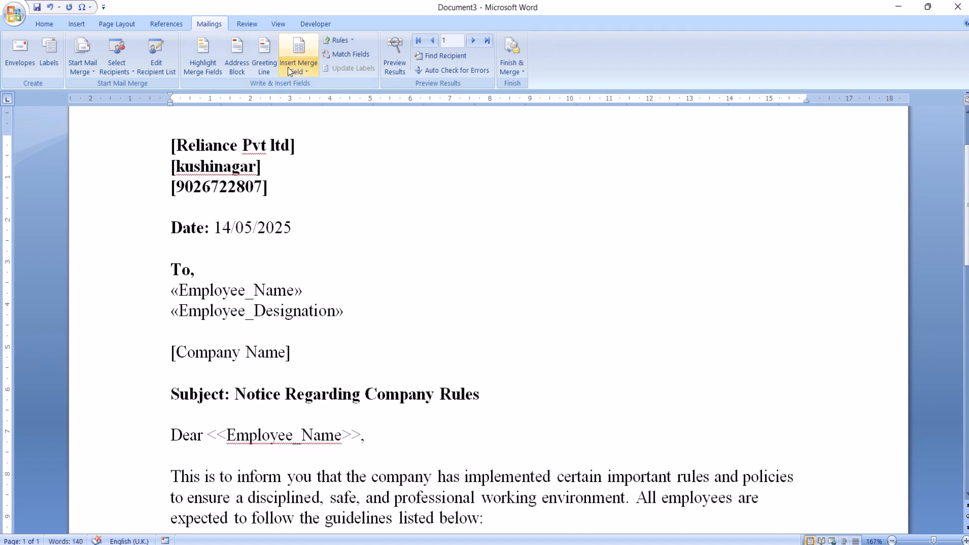
left_click(296, 77)
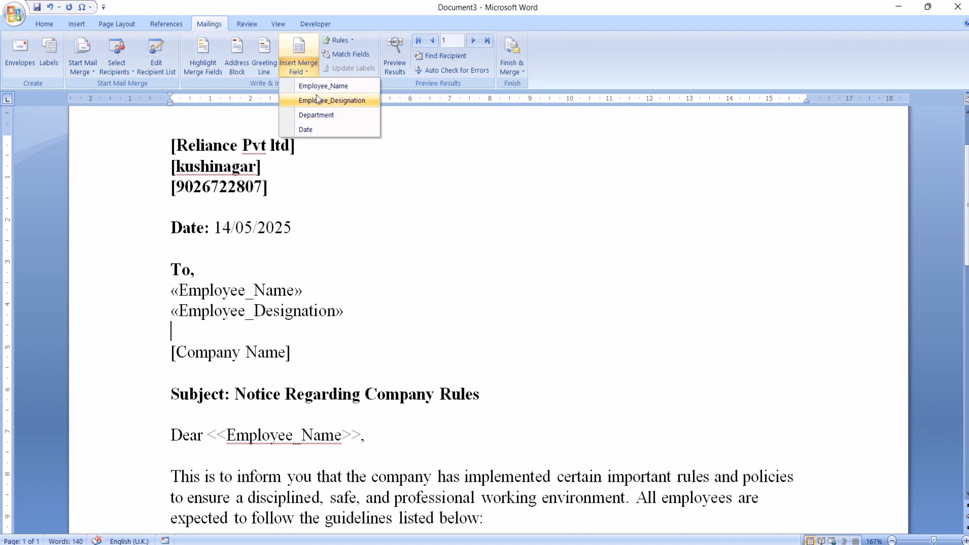
left_click(317, 115)
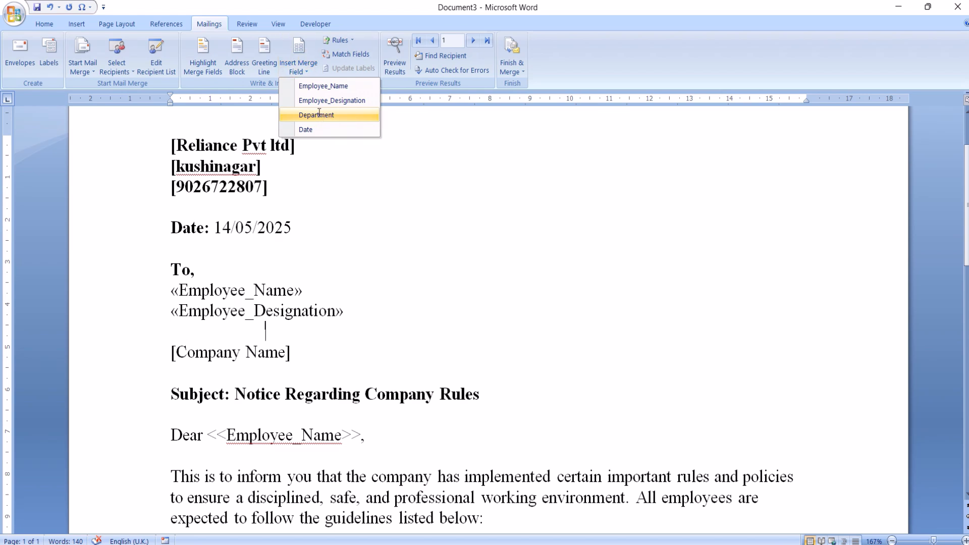
Replace the [Company Name] placeholder in the address lines with "Reliance Pvt LTd".
left_click(299, 352)
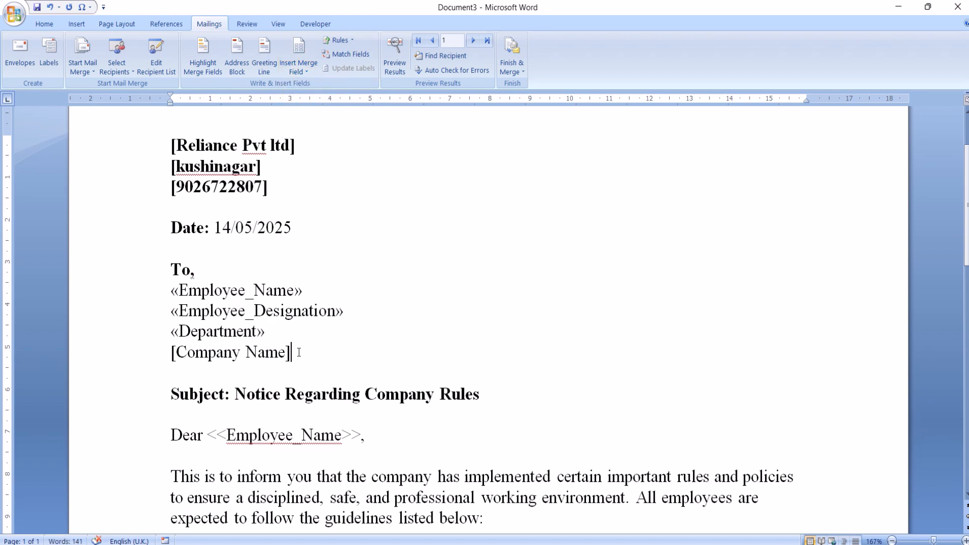
key("BackSpace")
key("BackSpace")
key("BackSpace")
key("BackSpace")
key("BackSpace")
key("BackSpace")
key("BackSpace")
key("BackSpace")
key("BackSpace")
key("BackSpace")
key("BackSpace")
key("BackSpace")
key("BackSpace")
key("BackSpace")
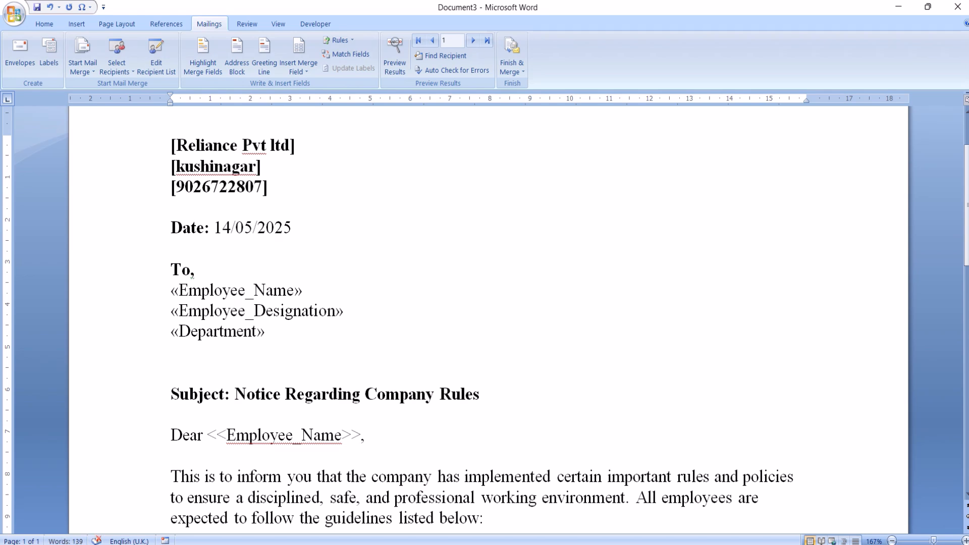
type("Reliance Pvt L")
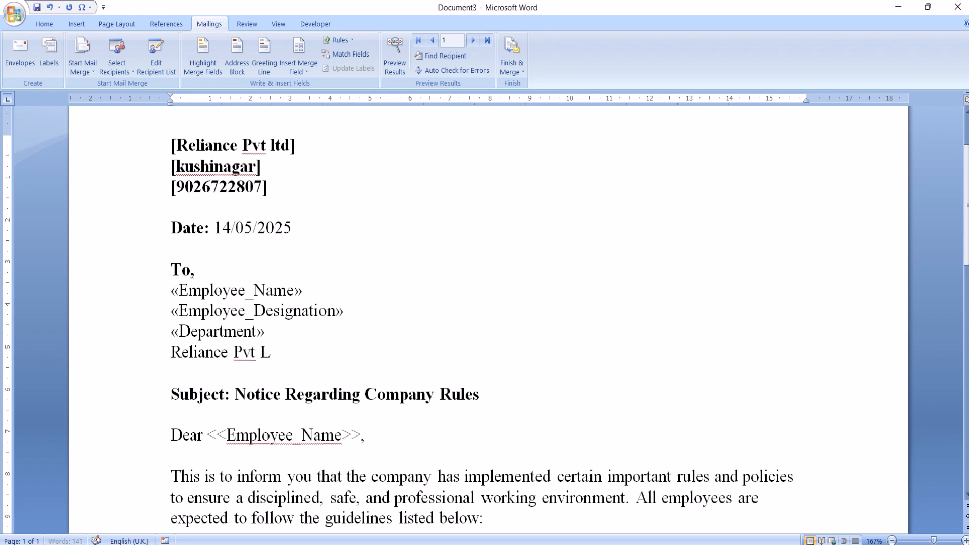
type("Td")
Replace the typed date after the Date label with the Date merge field.
left_click(360, 437)
left_click(294, 228)
key("BackSpace")
key("BackSpace")
key("BackSpace")
key("BackSpace")
key("BackSpace")
key("BackSpace")
key("BackSpace")
key("BackSpace")
key("BackSpace")
key("BackSpace")
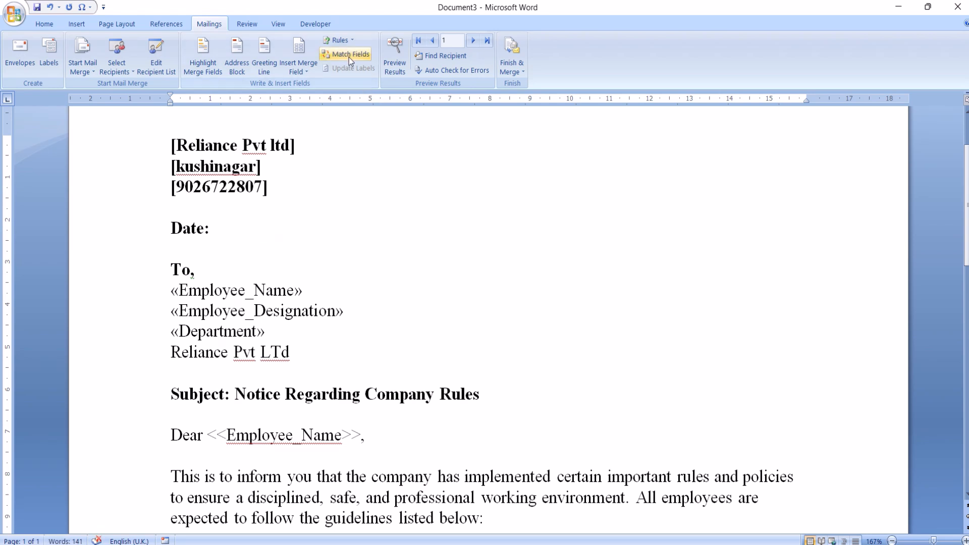
left_click(297, 67)
left_click(314, 128)
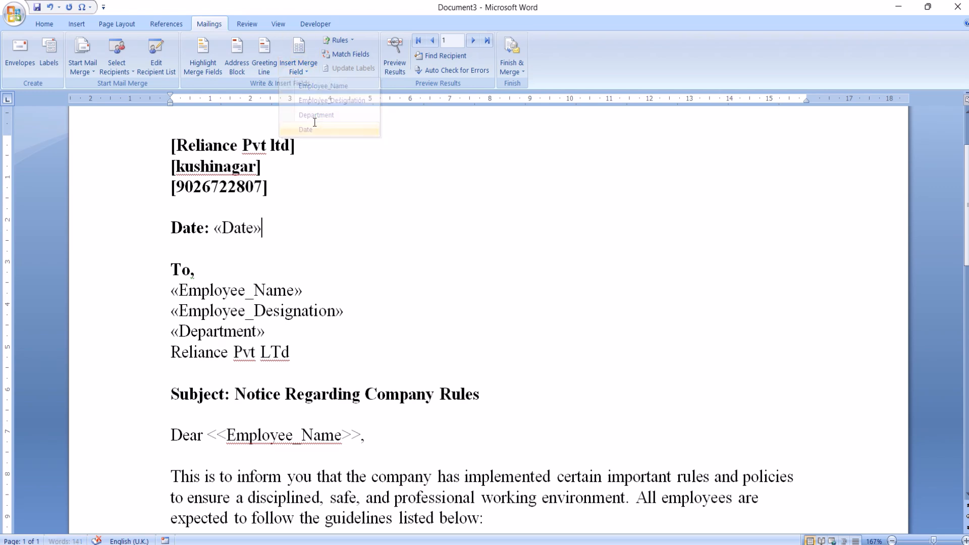
Delete the typed "Dear <<Employee_Name>>," salutation below the subject line.
left_click(364, 434)
key("BackSpace")
key("BackSpace")
key("BackSpace")
key("BackSpace")
key("BackSpace")
key("BackSpace")
key("BackSpace")
key("BackSpace")
key("BackSpace")
key("BackSpace")
key("BackSpace")
key("BackSpace")
key("BackSpace")
key("BackSpace")
key("BackSpace")
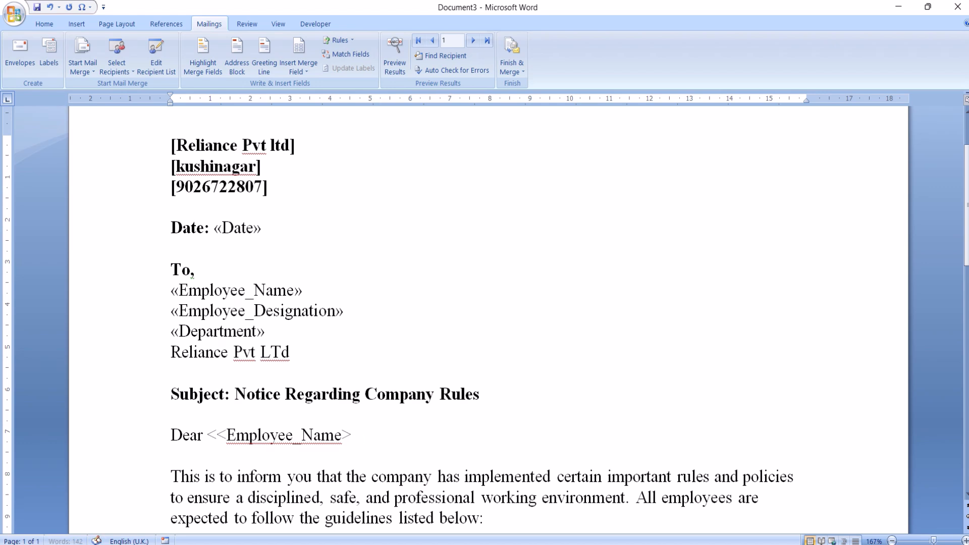
key("BackSpace")
key("BackSpace")
key("BackSpace")
key("BackSpace")
key("BackSpace")
key("BackSpace")
key("BackSpace")
key("BackSpace")
key("BackSpace")
key("BackSpace")
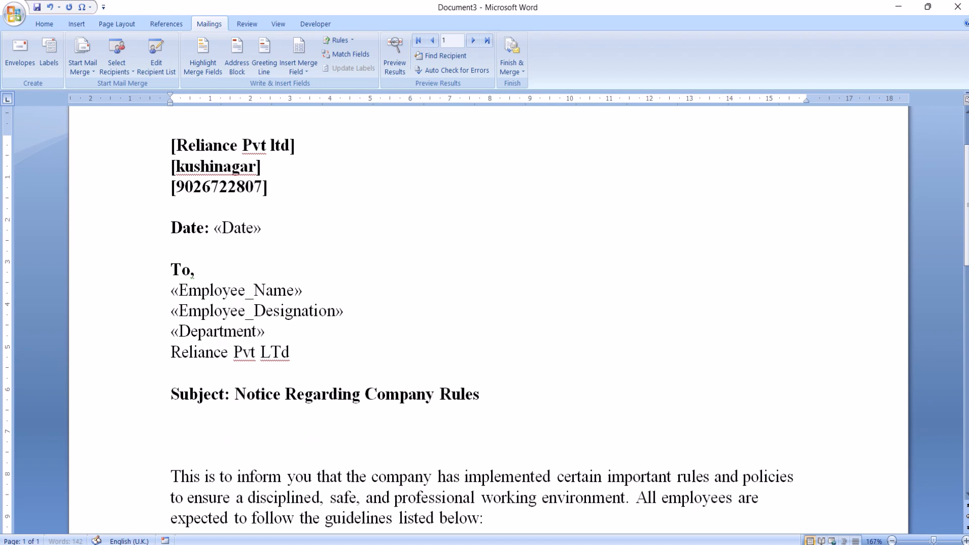
key("Return")
key("Return")
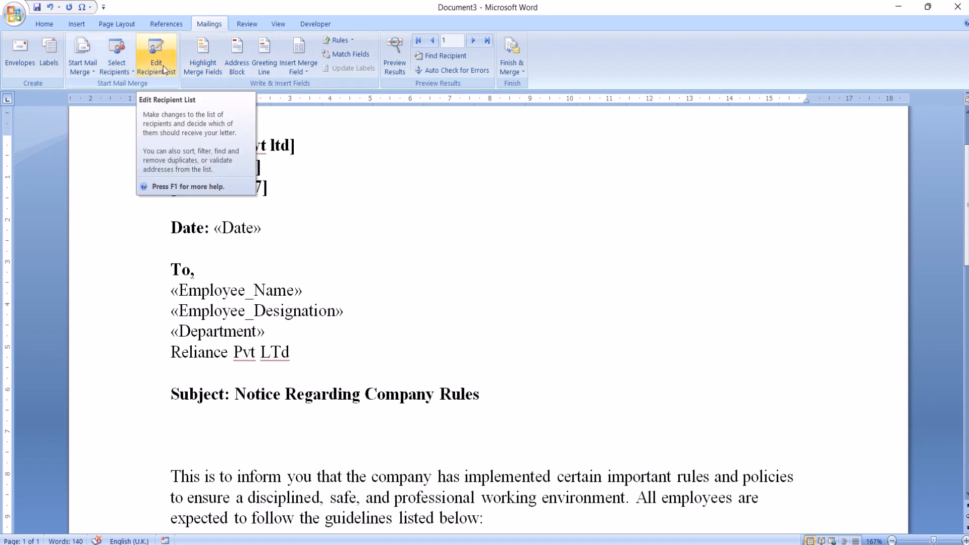
Insert a greeting line with the default Dear format below the subject, followed directly by the Employee_Name merge field.
left_click(267, 62)
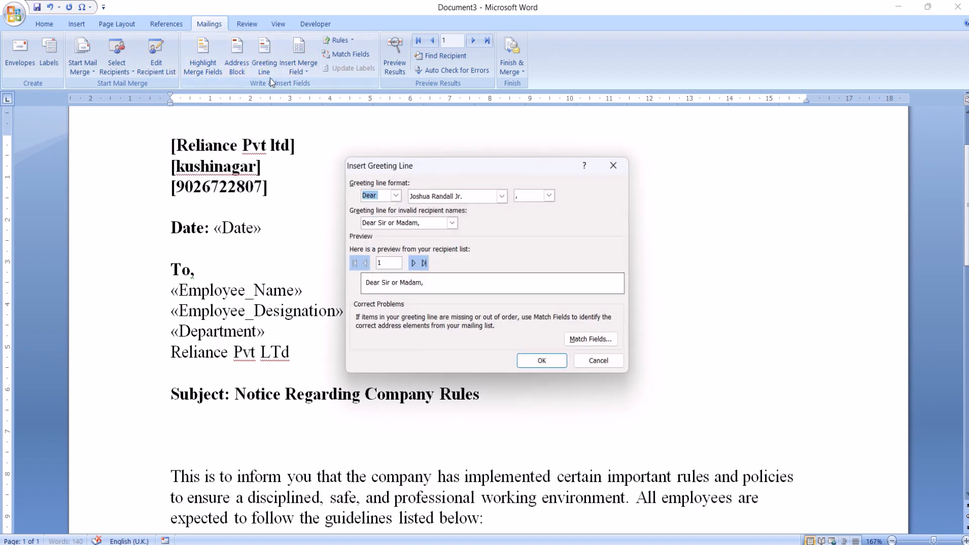
left_click(535, 365)
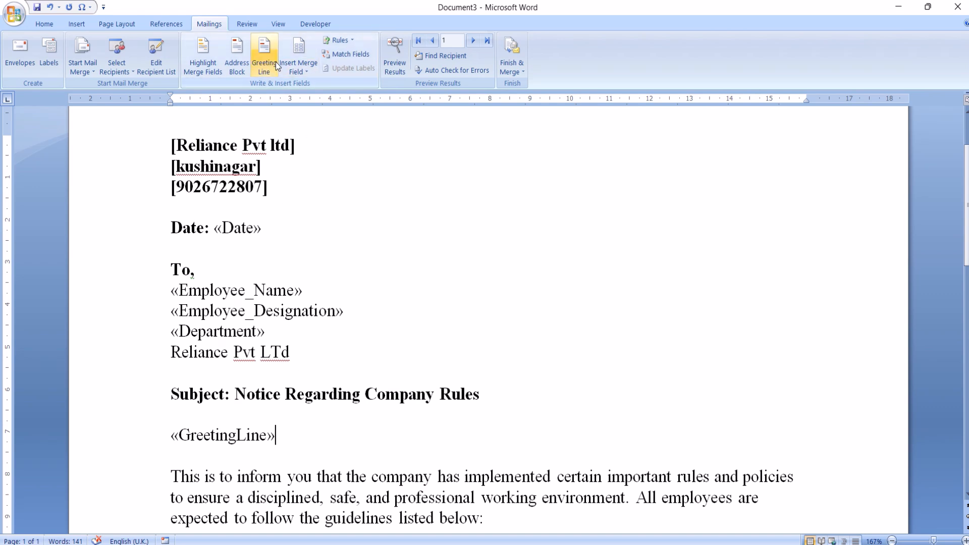
left_click(308, 68)
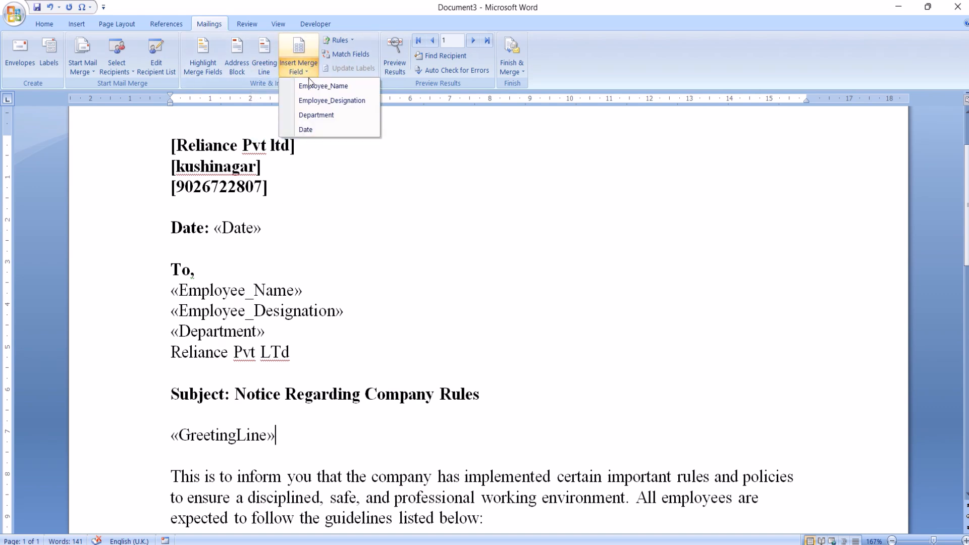
left_click(310, 87)
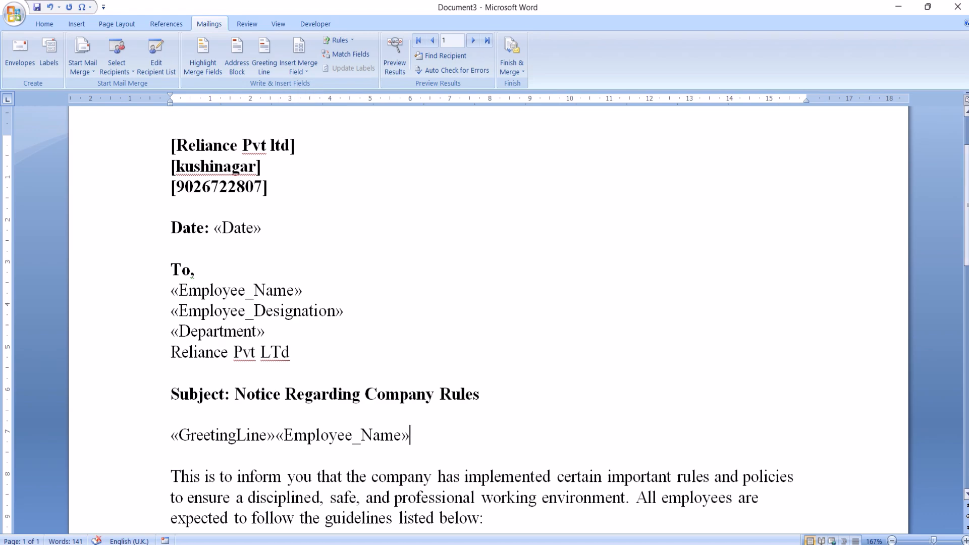
Replace the [Manager's Name] placeholder below "Sincerely," with the manager's first name in square brackets.
scroll(539, 170, "down", 3)
scroll(379, 445, "down", 5)
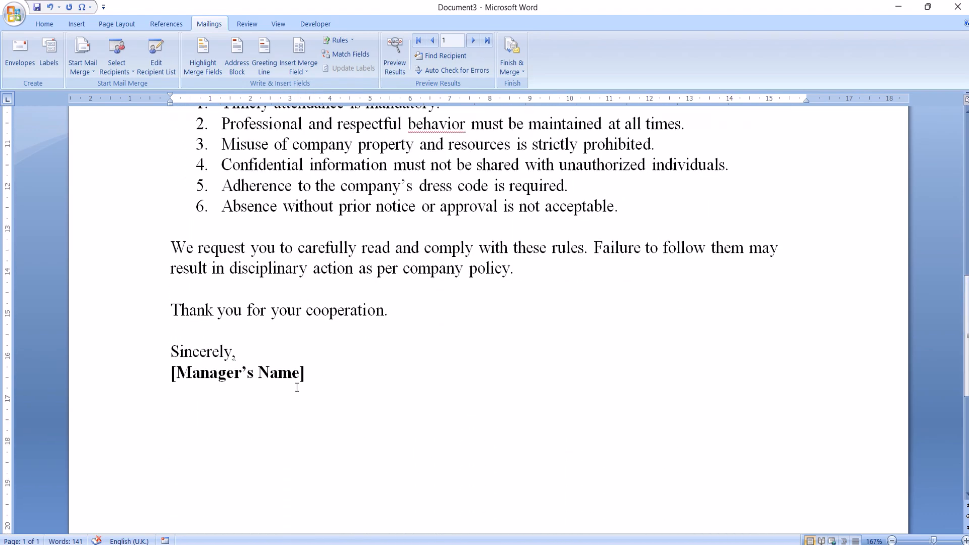
left_click(298, 379)
key("BackSpace")
key("BackSpace")
key("BackSpace")
key("BackSpace")
key("BackSpace")
key("BackSpace")
key("BackSpace")
key("BackSpace")
key("BackSpace")
key("BackSpace")
key("BackSpace")
key("BackSpace")
key("BackSpace")
key("BackSpace")
key("BackSpace")
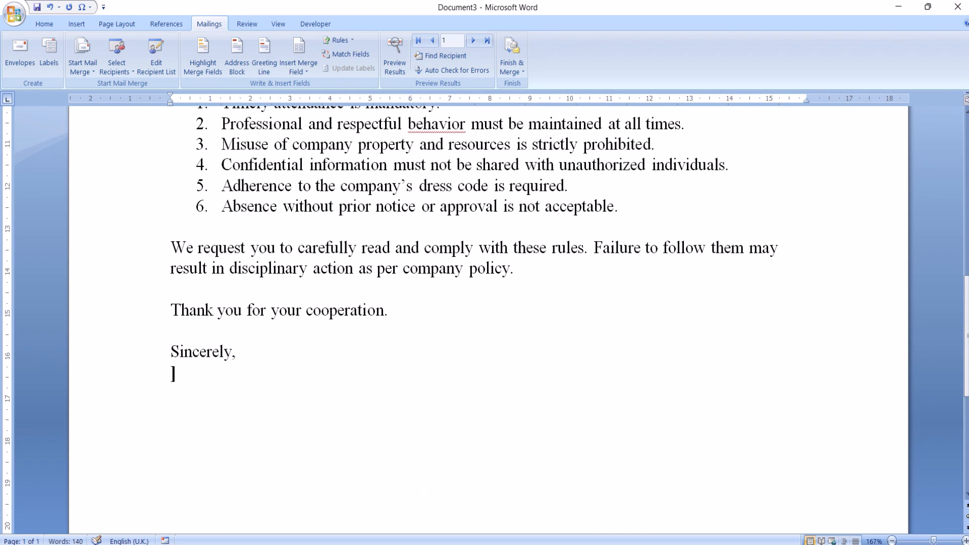
type("[]")
type("Rahu")
type("l")
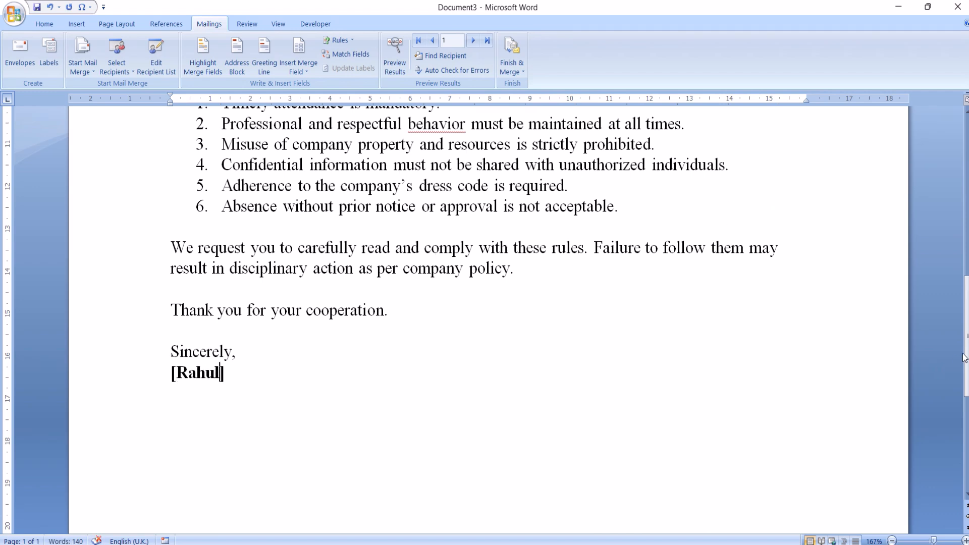
right_click(835, 354)
key("Escape")
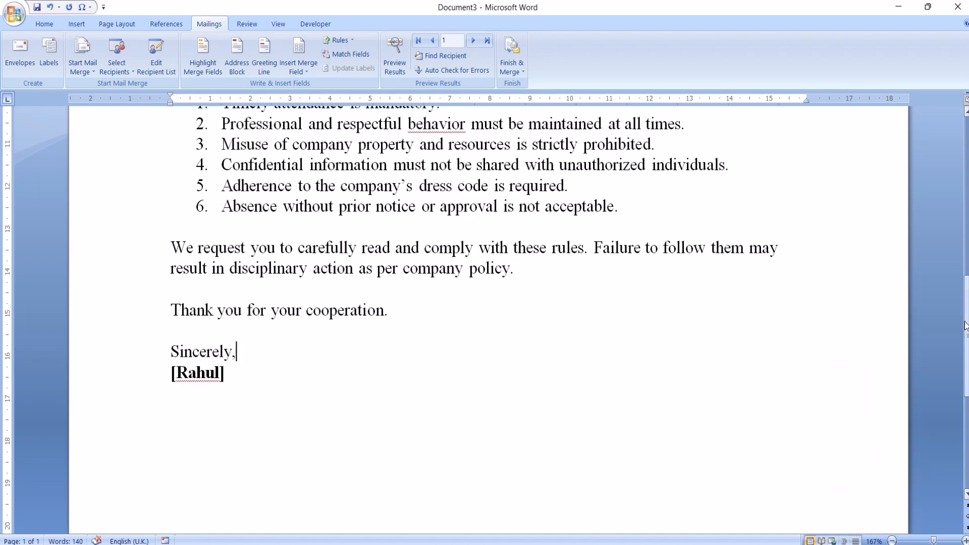
Highlight the merge fields and check where they occur throughout the letter.
scroll(943, 183, "up", 8)
scroll(942, 184, "down", 1)
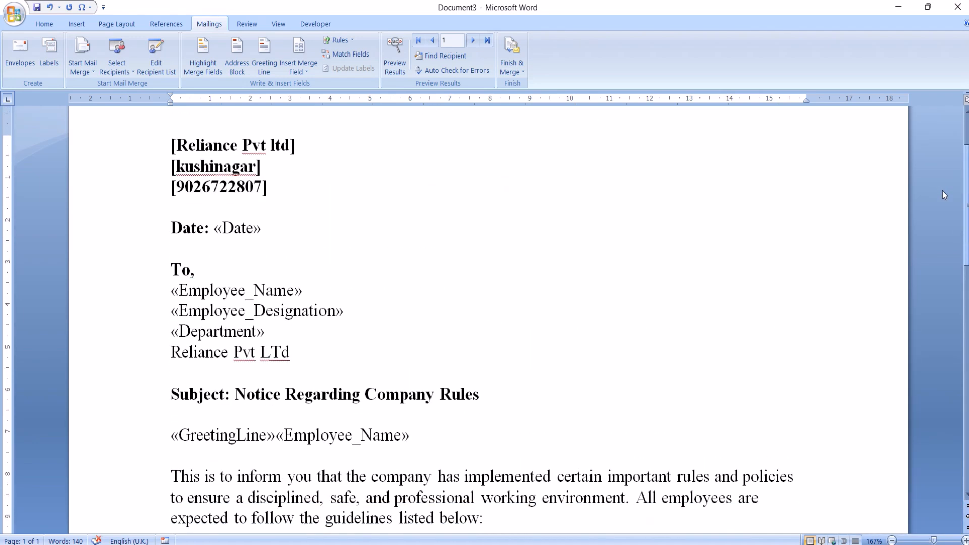
scroll(943, 189, "up", 1)
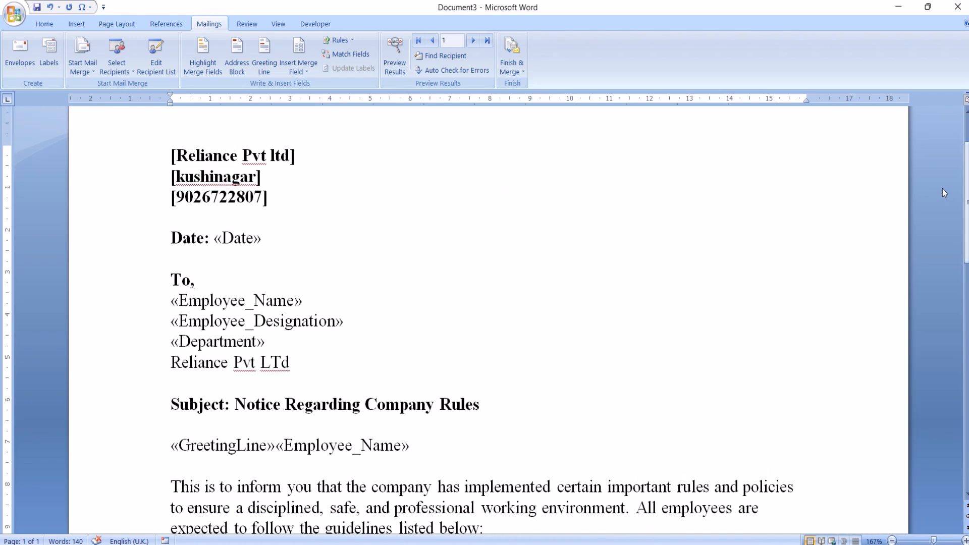
left_click(204, 58)
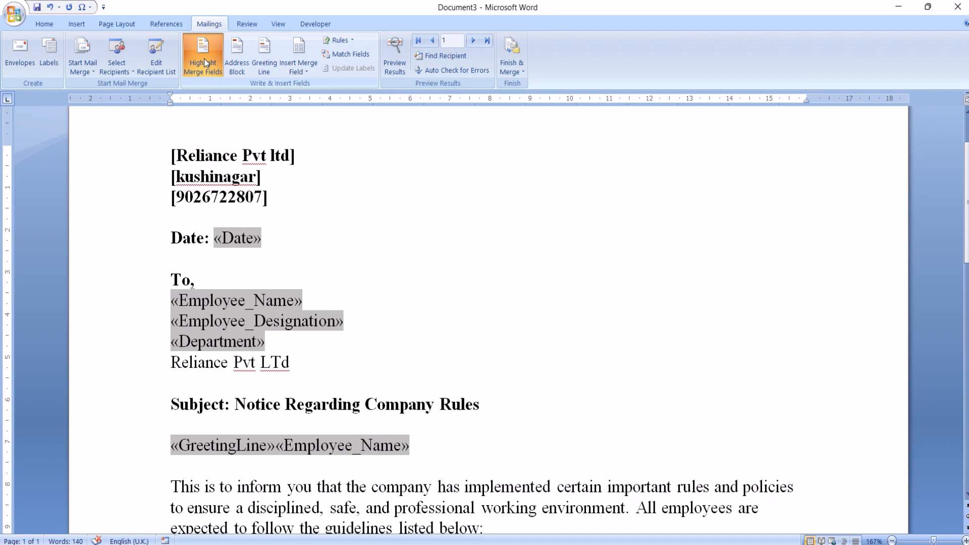
scroll(485, 303, "down", 3)
scroll(192, 174, "down", 9)
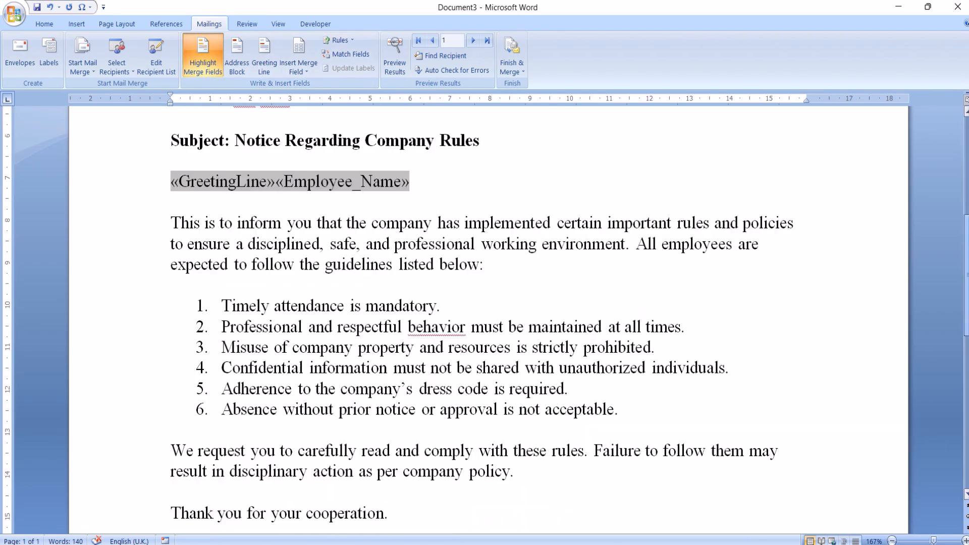
scroll(193, 225, "up", 10)
scroll(485, 303, "up", 3)
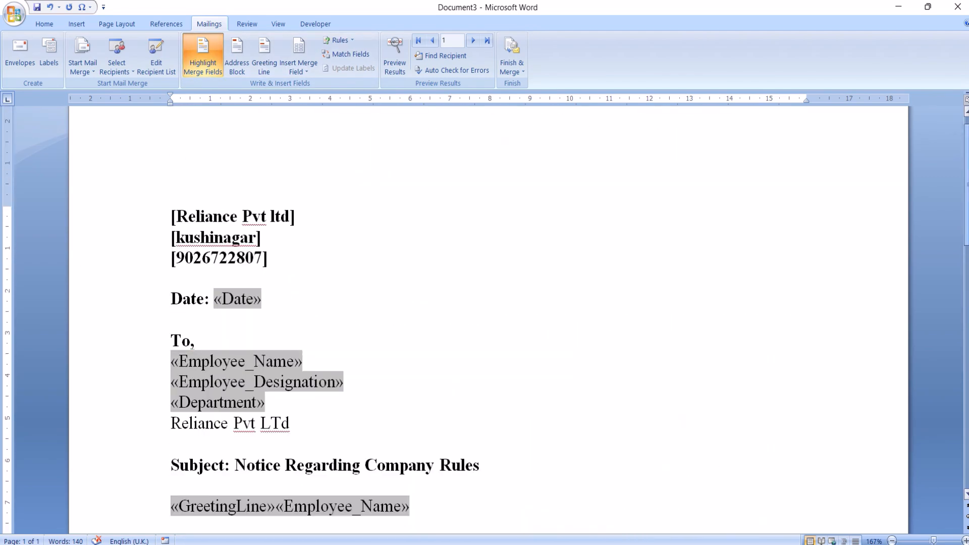
View the Insert Address Block options without inserting a block, and turn off the merge field highlighting.
left_click(242, 59)
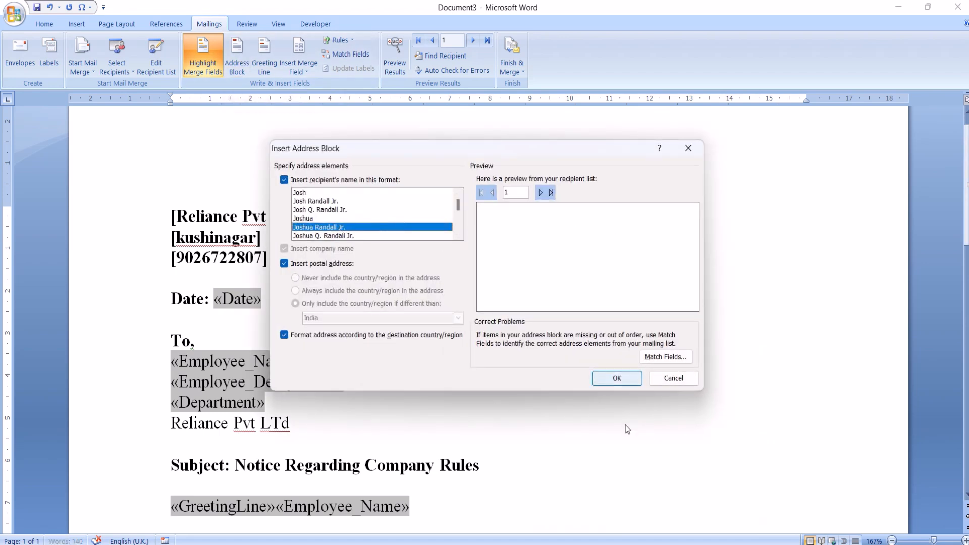
left_click(671, 378)
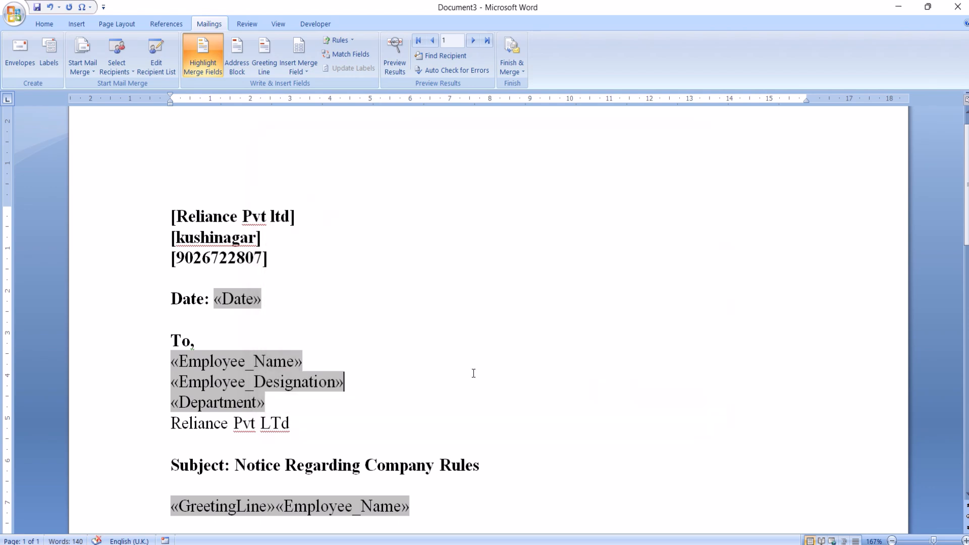
left_click(347, 296)
left_click(208, 43)
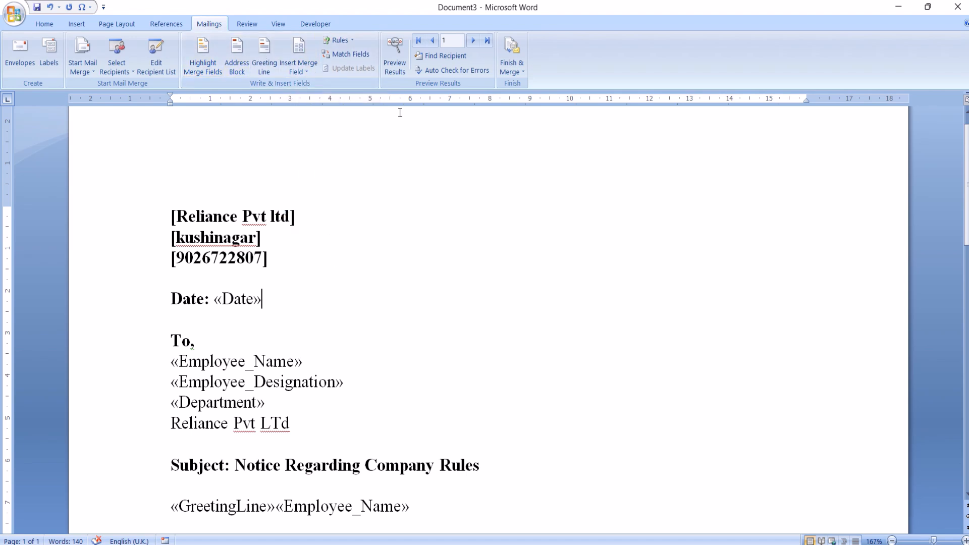
View the settings of the If...Then...Else merge rule and close them without inserting a rule.
left_click(353, 43)
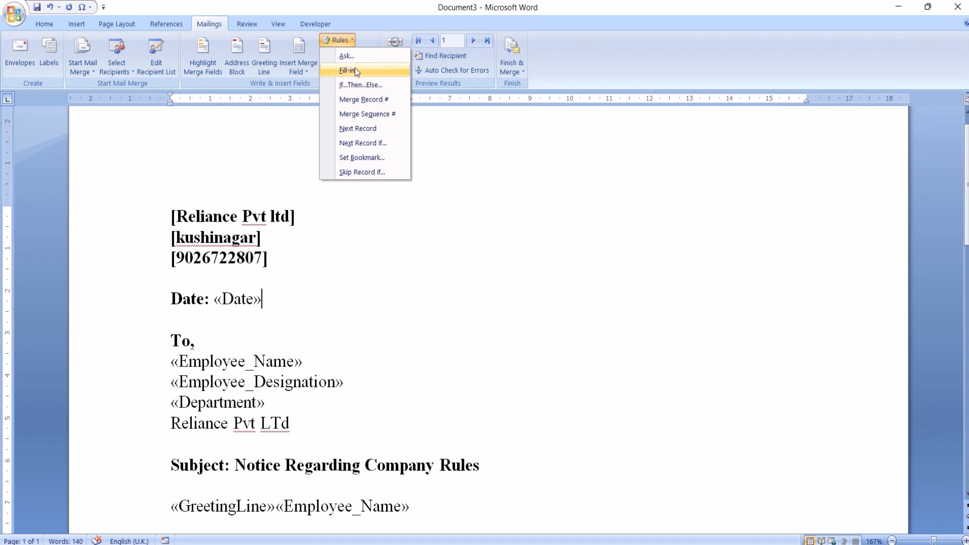
left_click(356, 81)
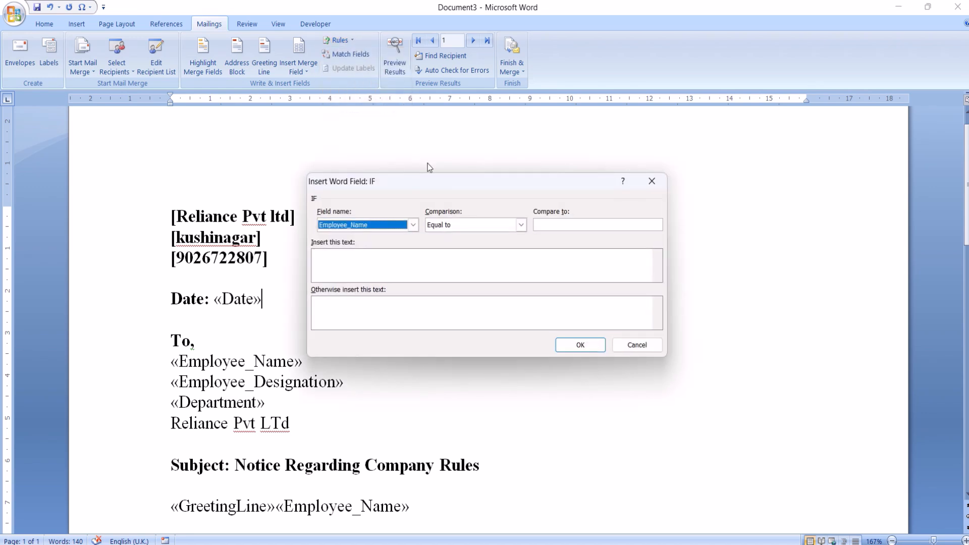
left_click(548, 228)
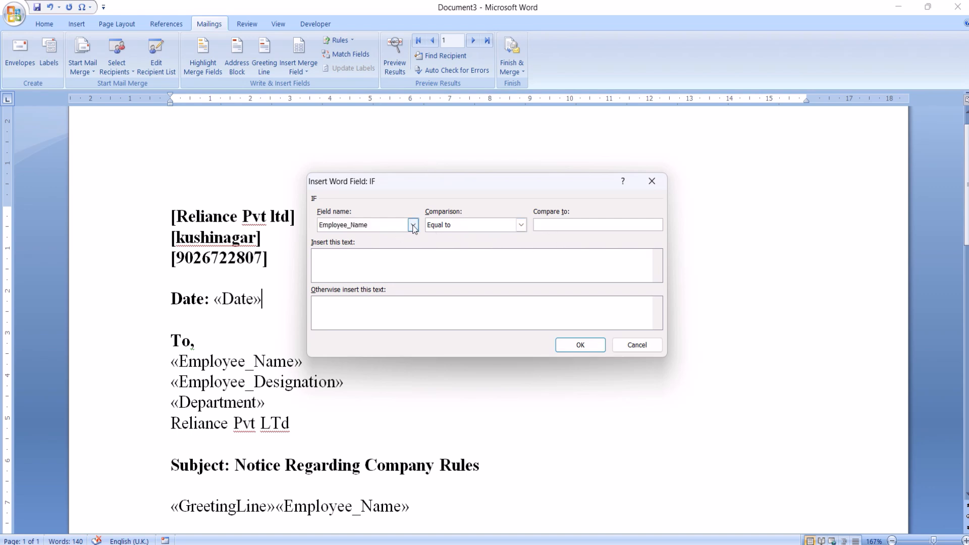
left_click(657, 186)
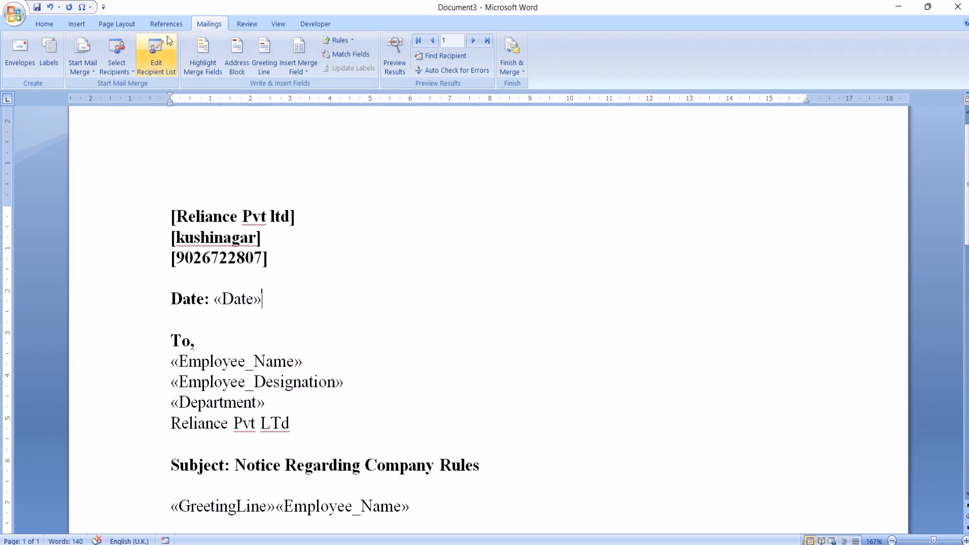
Review the Mail Merge Recipients list and the merge fields available for insertion.
left_click(164, 46)
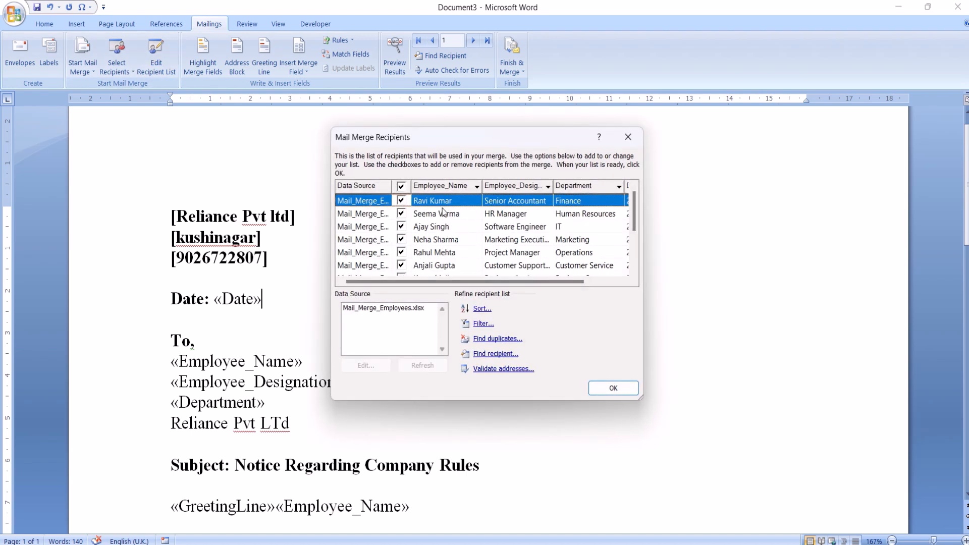
left_click(627, 137)
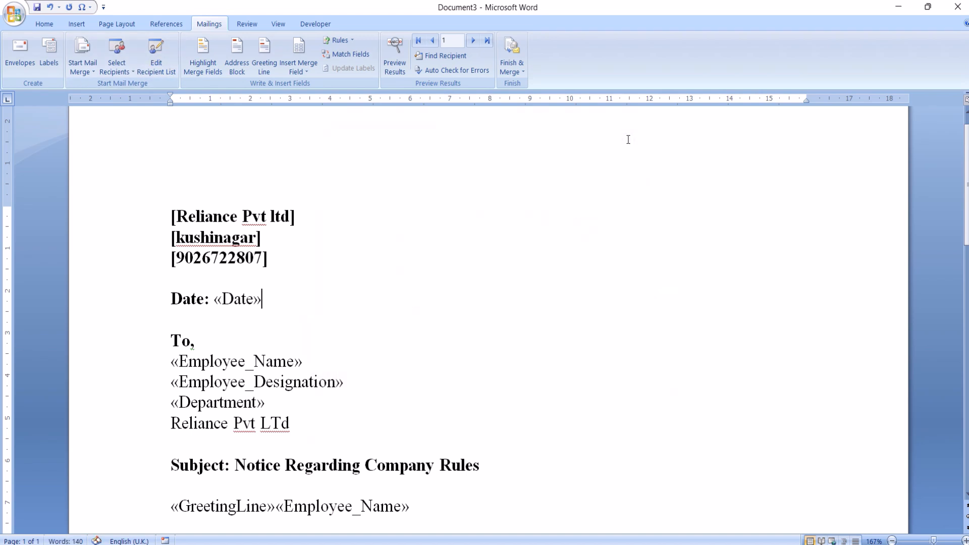
left_click(301, 72)
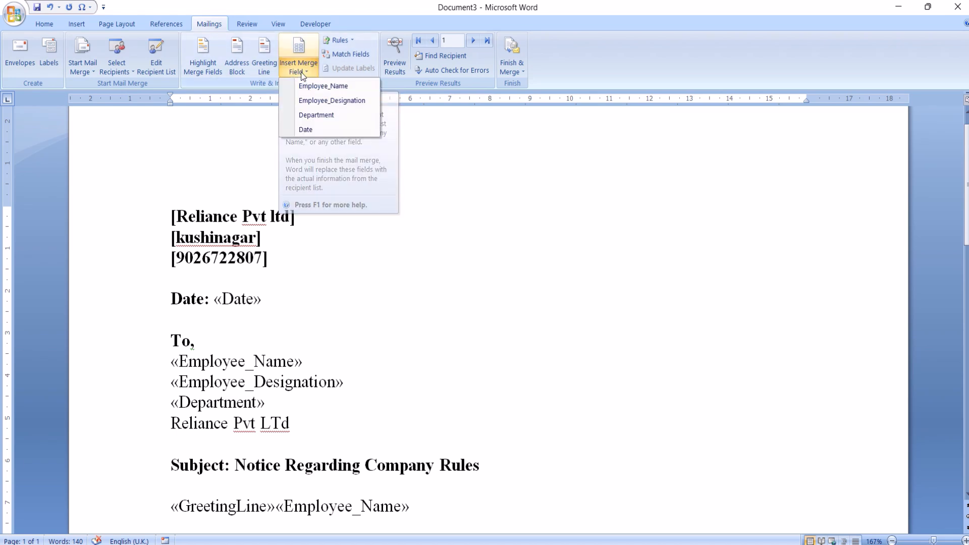
Insert an If...Then...Else rule after the Date field that adds "please see notice carefully" when Employee_Name equals the first employee's full name.
left_click(340, 43)
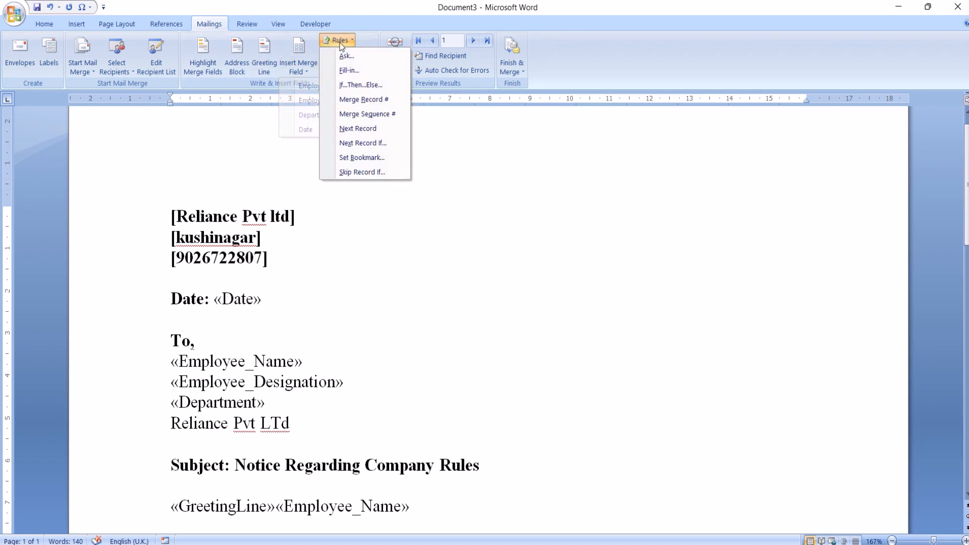
left_click(354, 85)
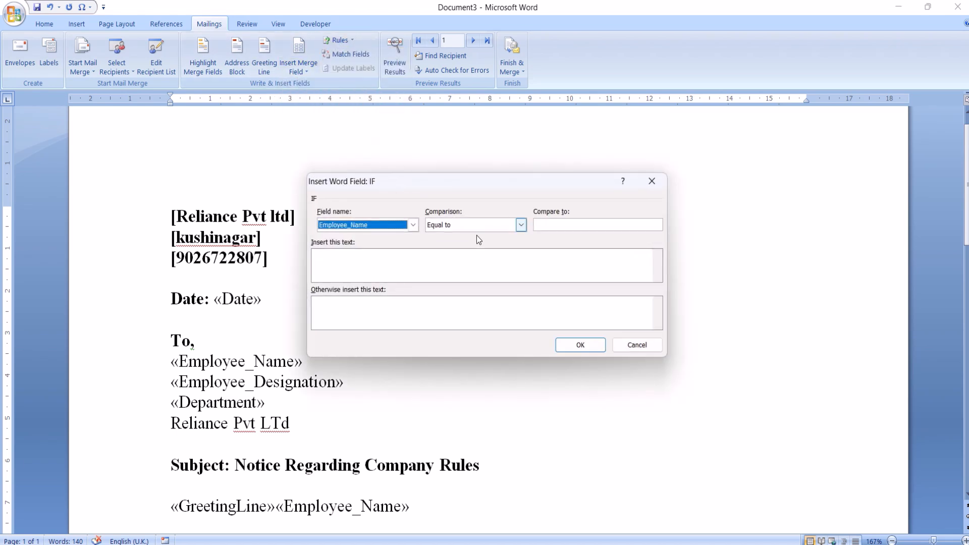
left_click(559, 229)
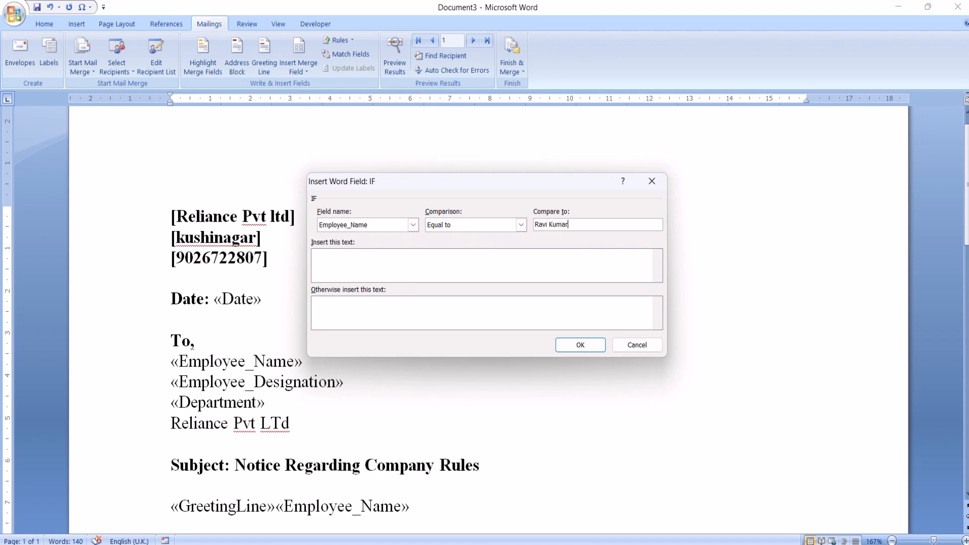
left_click(411, 265)
type("please see not")
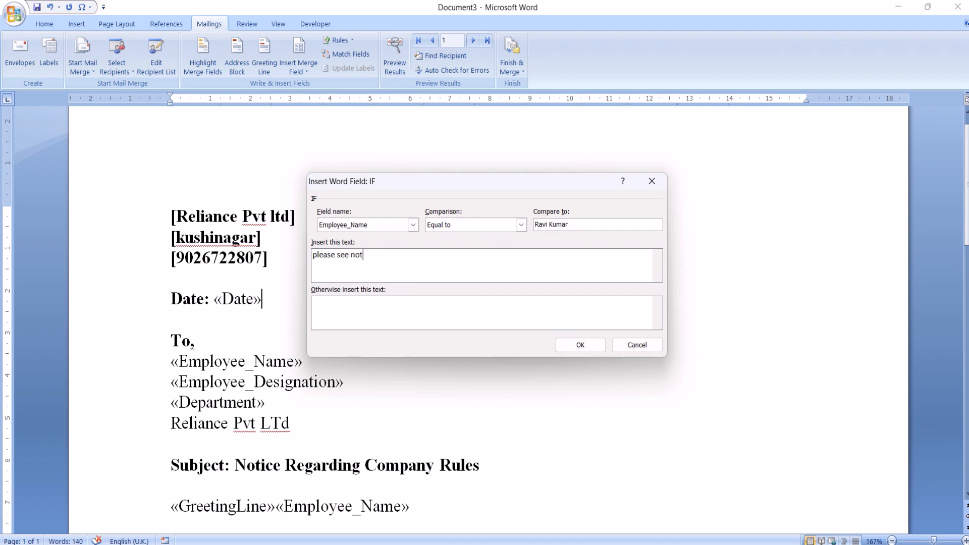
type("ice carefully")
left_click(580, 345)
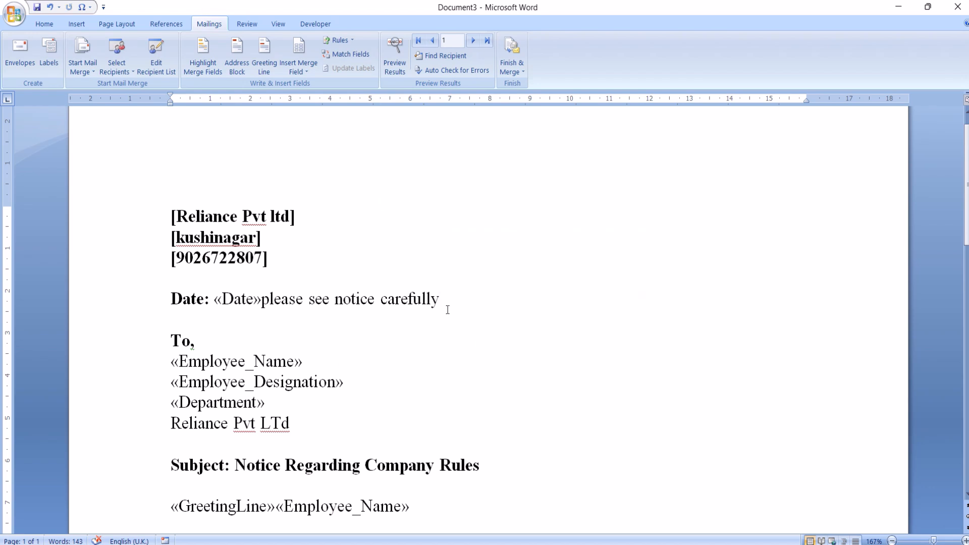
Toggle between the merge fields and the recipient data, leaving the merge results preview turned on.
left_click(389, 56)
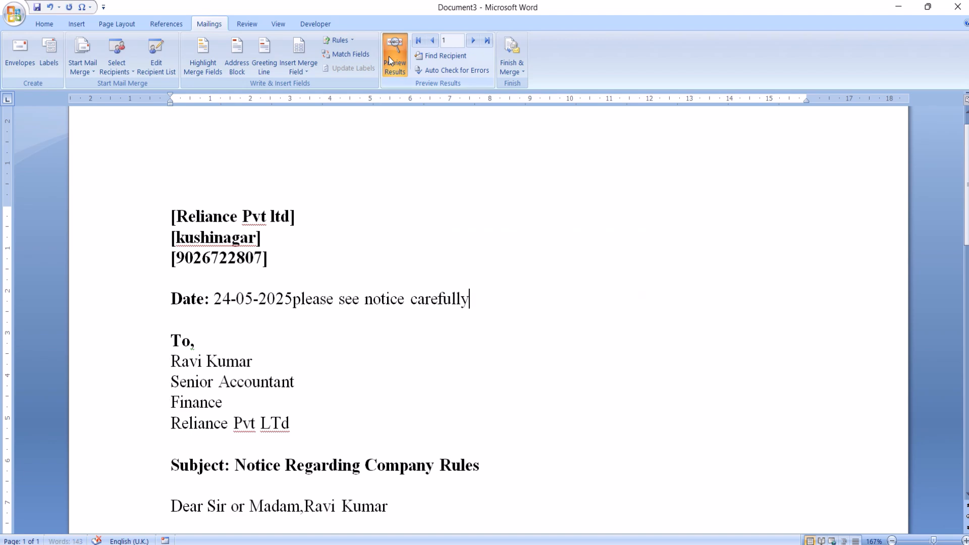
left_click(389, 56)
left_click(389, 56)
left_click(389, 56)
left_click(389, 56)
left_click(389, 56)
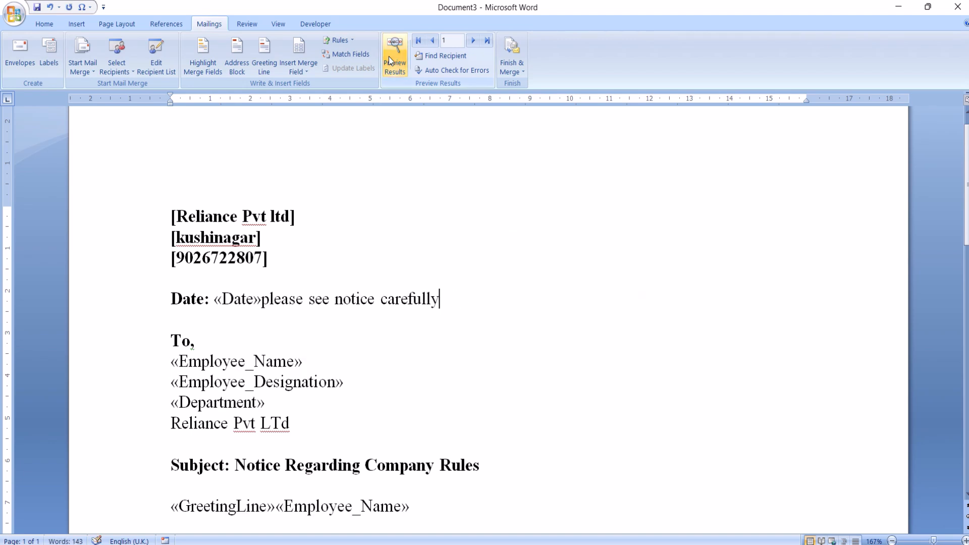
left_click(389, 56)
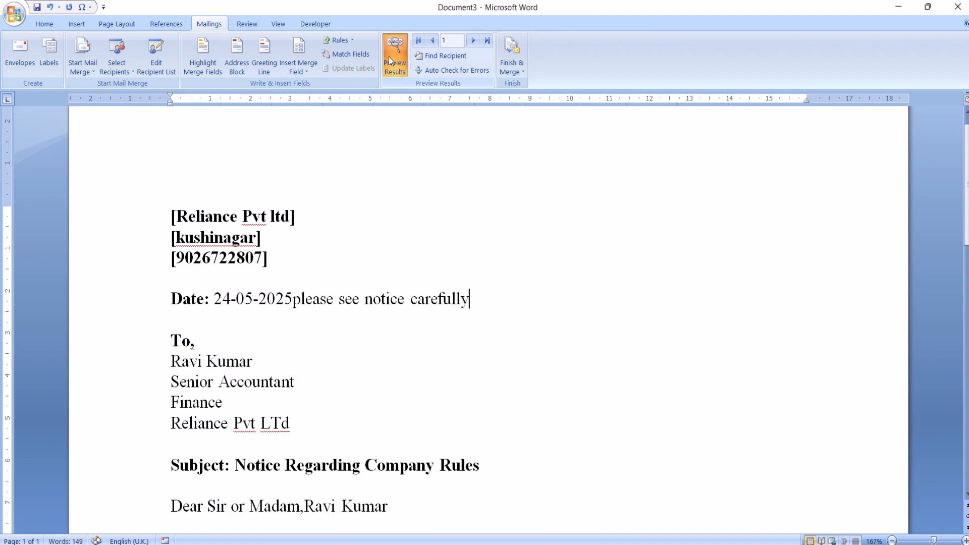
Browse the previewed letters for several recipients to check where the rule text appears, and return to the first record.
left_click(474, 40)
left_click(474, 40)
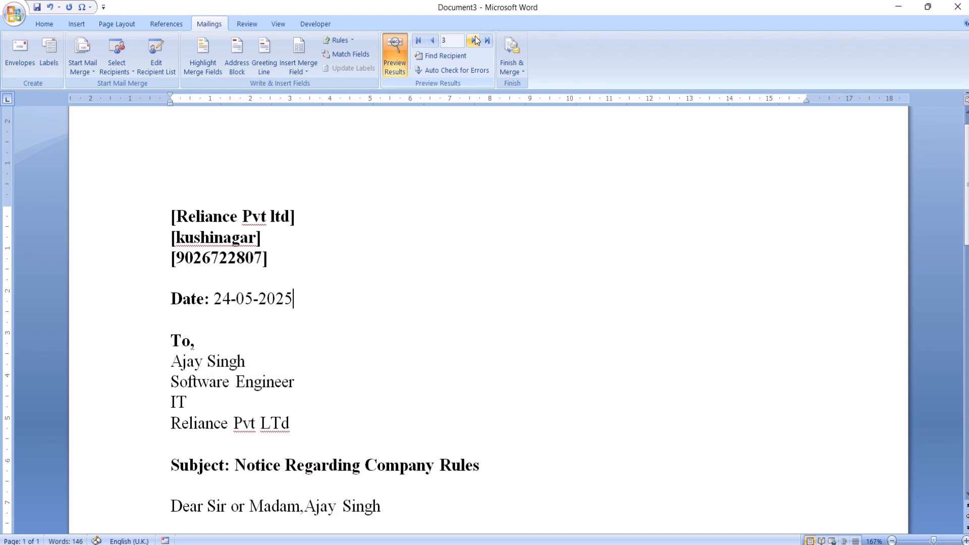
left_click(475, 40)
left_click(474, 40)
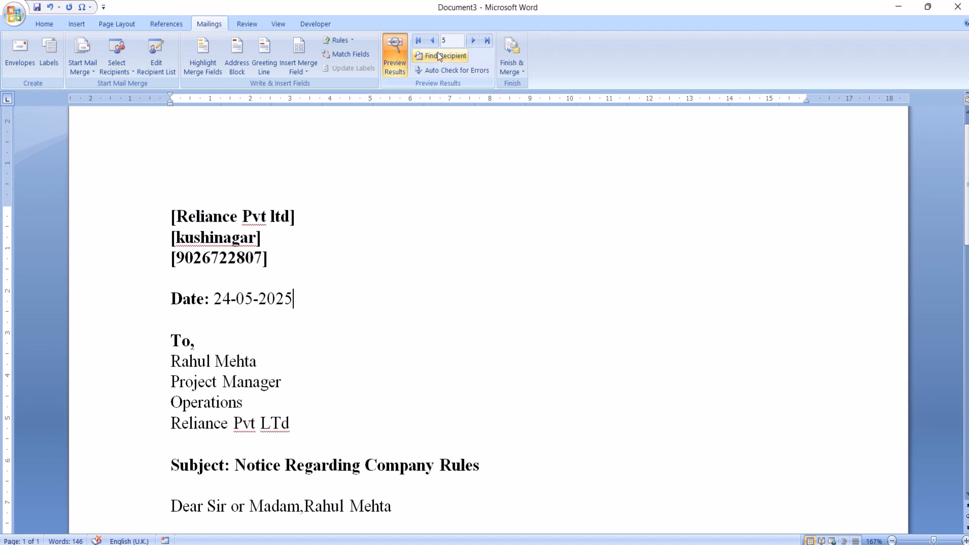
left_click(433, 41)
left_click(432, 40)
left_click(432, 40)
left_click(433, 40)
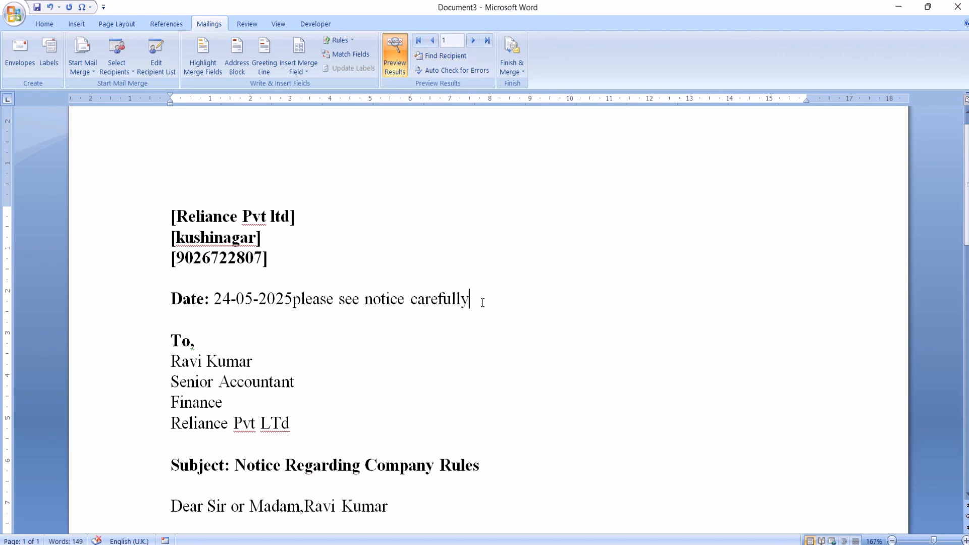
left_click(472, 40)
left_click(473, 41)
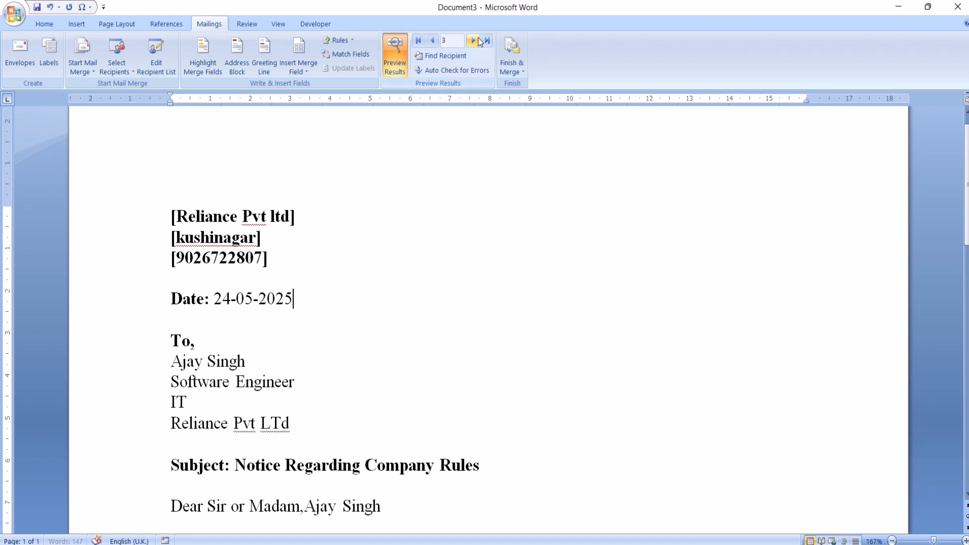
left_click(433, 43)
left_click(432, 42)
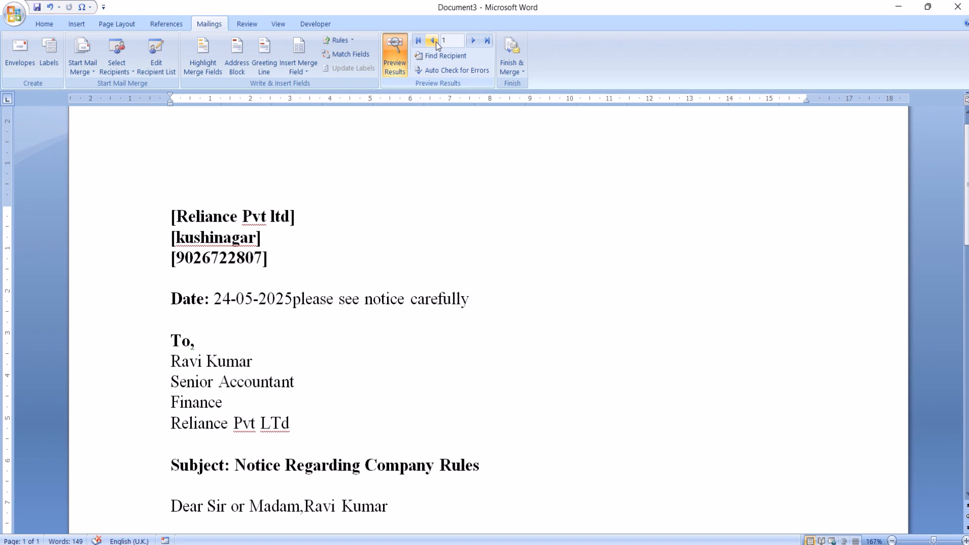
Match the Middle Name field to Employee_Name and the Last Name field to Department for the recipient list.
left_click(350, 53)
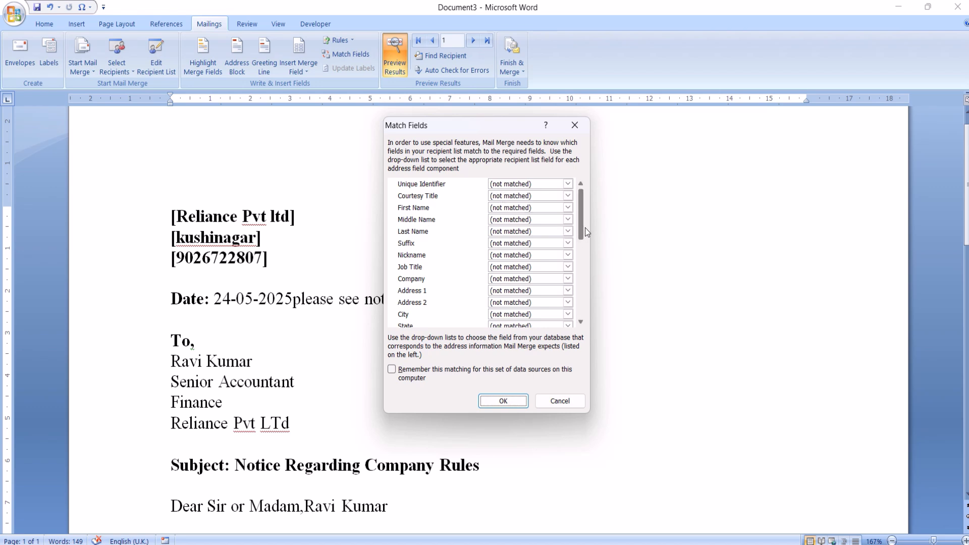
left_click_drag(585, 228, 583, 278)
left_click_drag(583, 282, 611, 211)
left_click(525, 219)
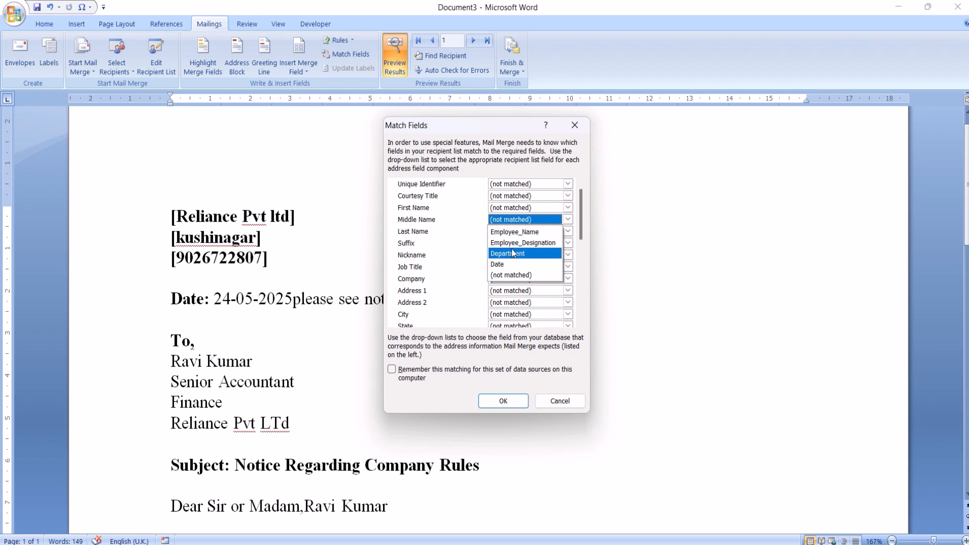
left_click(523, 231)
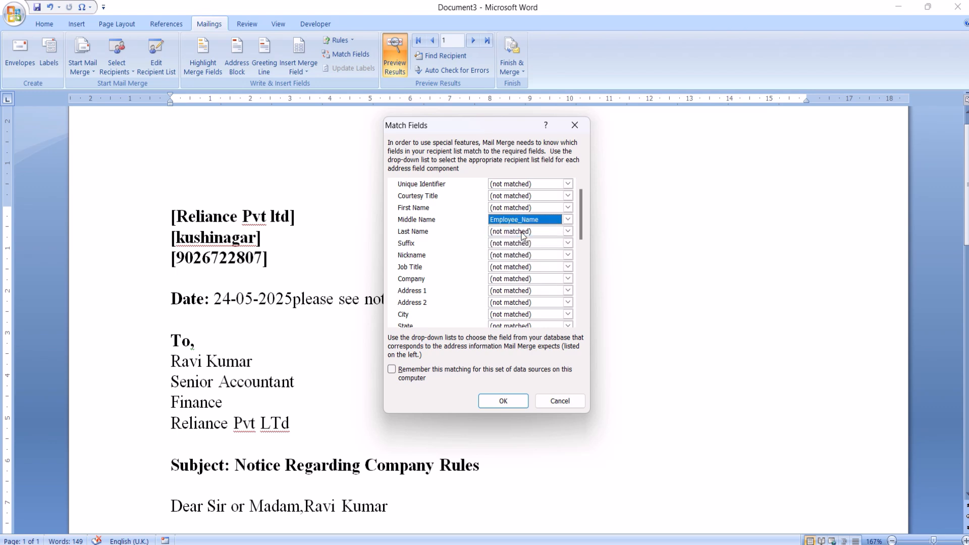
left_click(541, 233)
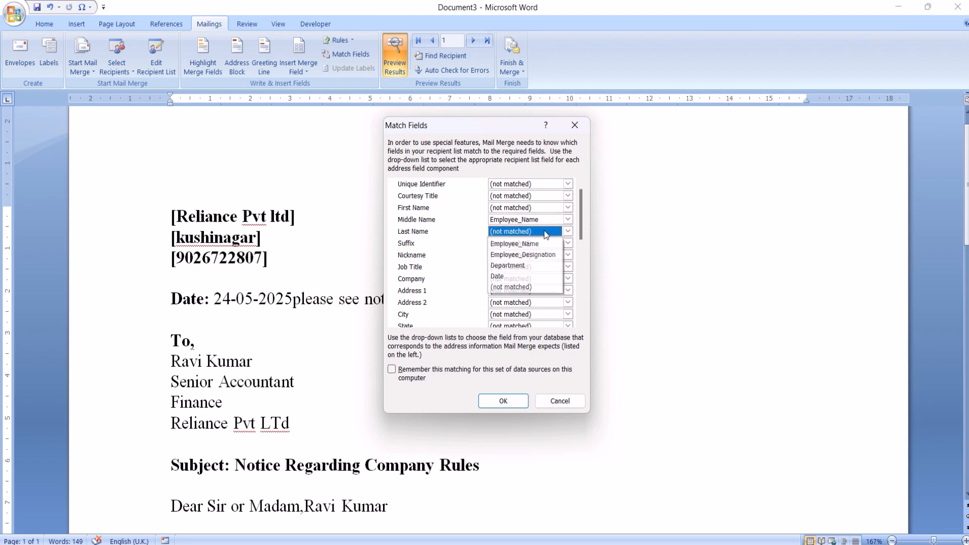
left_click(520, 266)
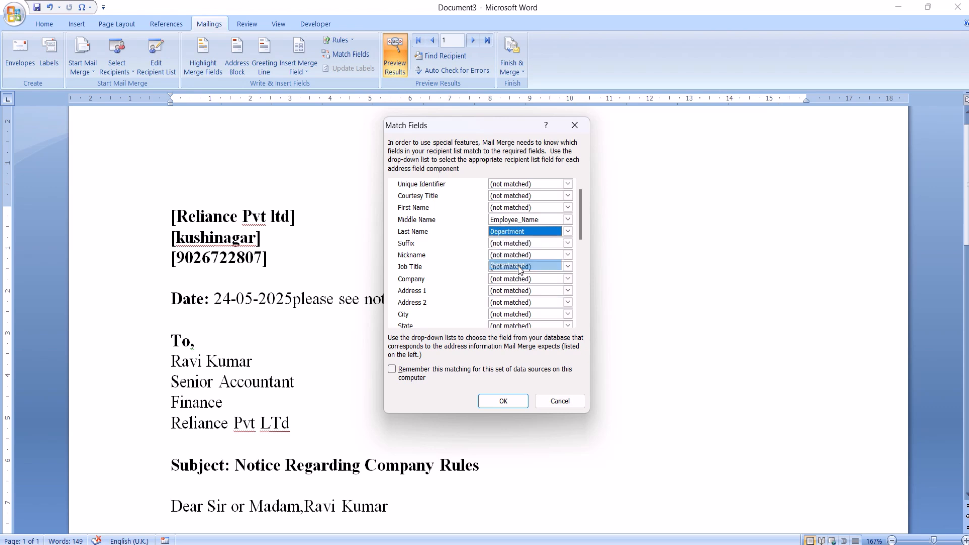
left_click(501, 401)
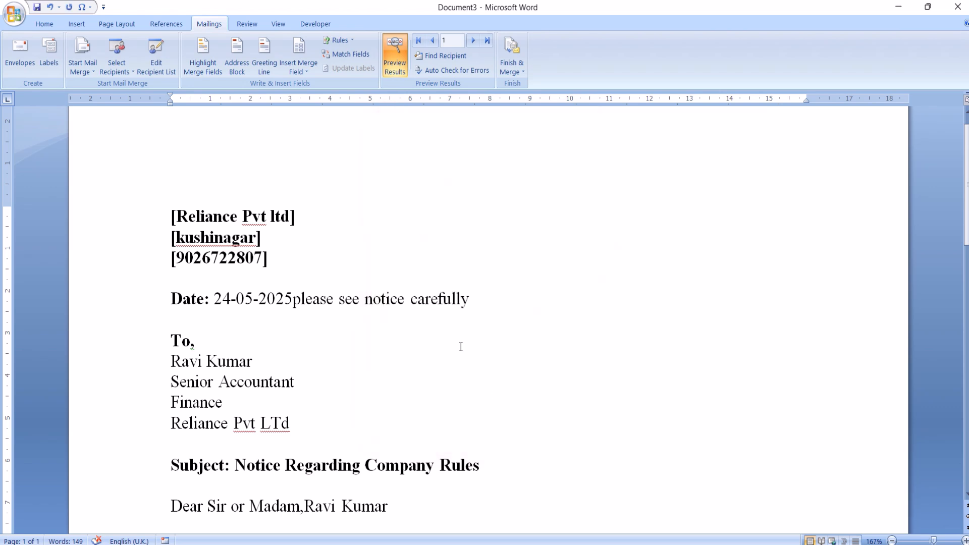
Review the Mail Merge Recipients list, close it, and preview the letter for record 2.
left_click(160, 52)
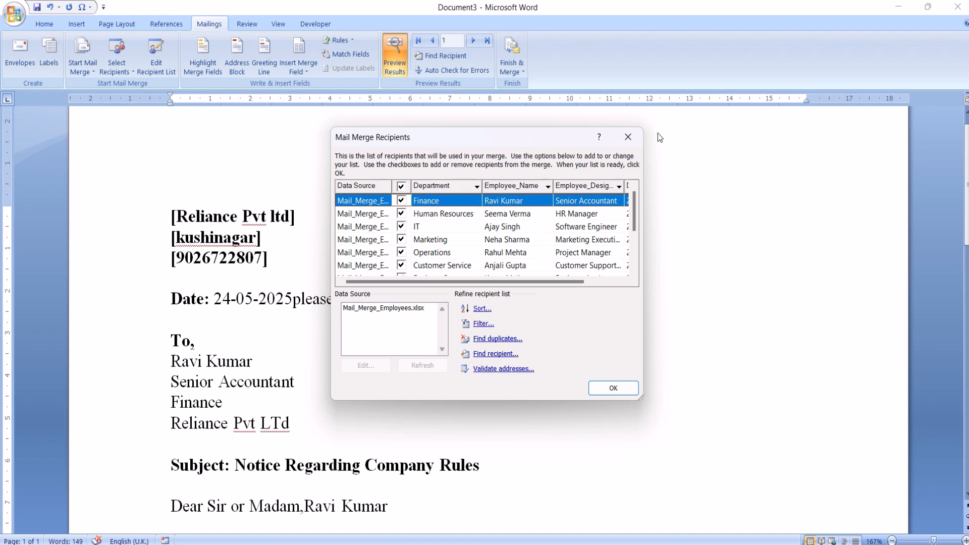
left_click(629, 138)
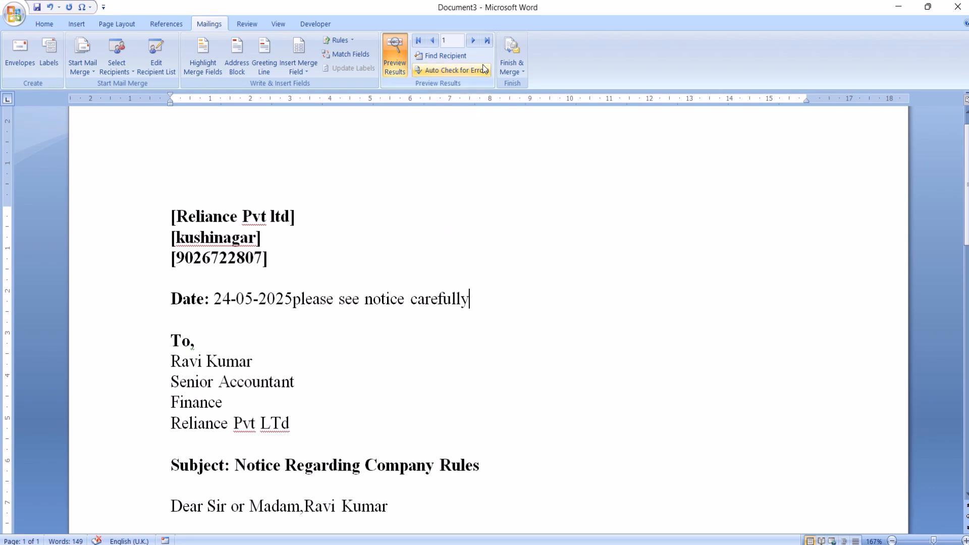
left_click(474, 43)
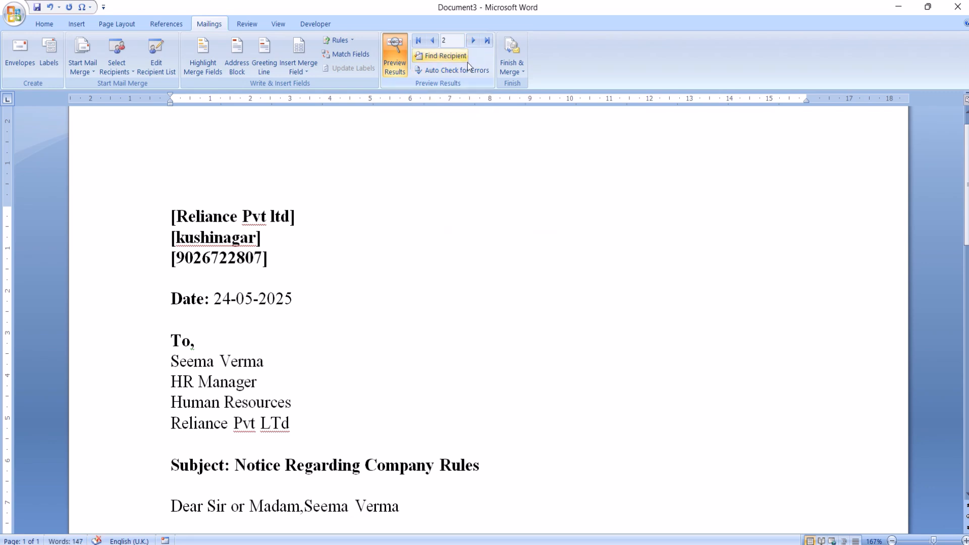
Try to find the first employee's entry by searching all fields for the full name, with lowercase and capitalized spellings.
left_click(465, 61)
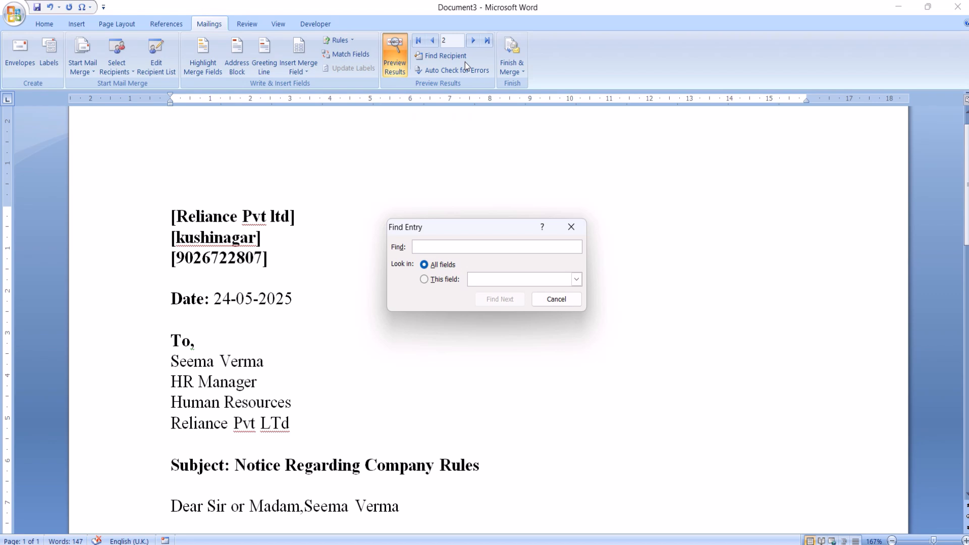
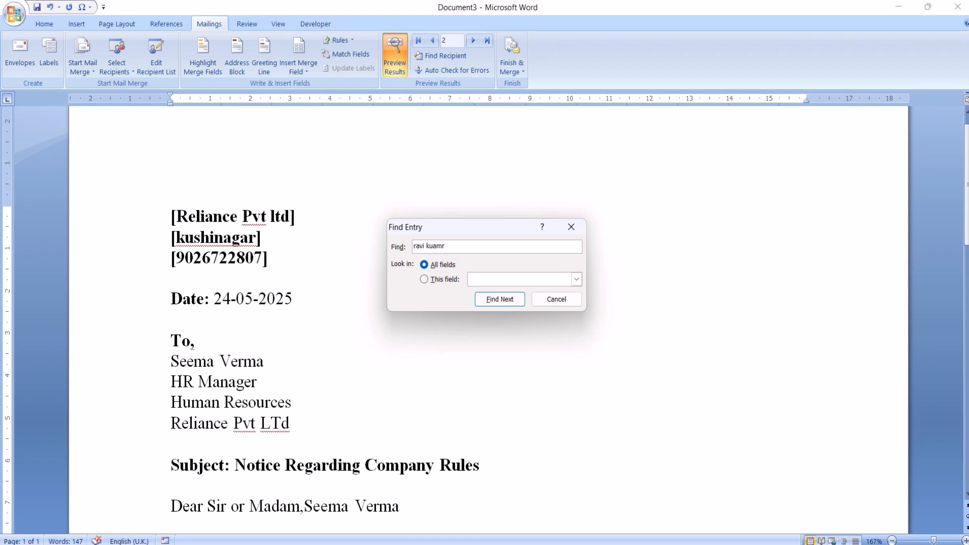
left_click(498, 301)
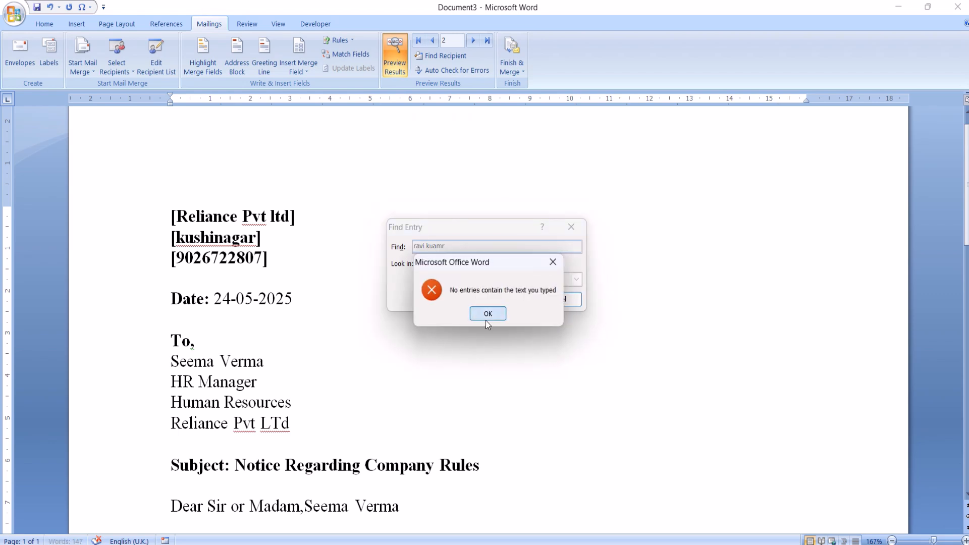
left_click(486, 318)
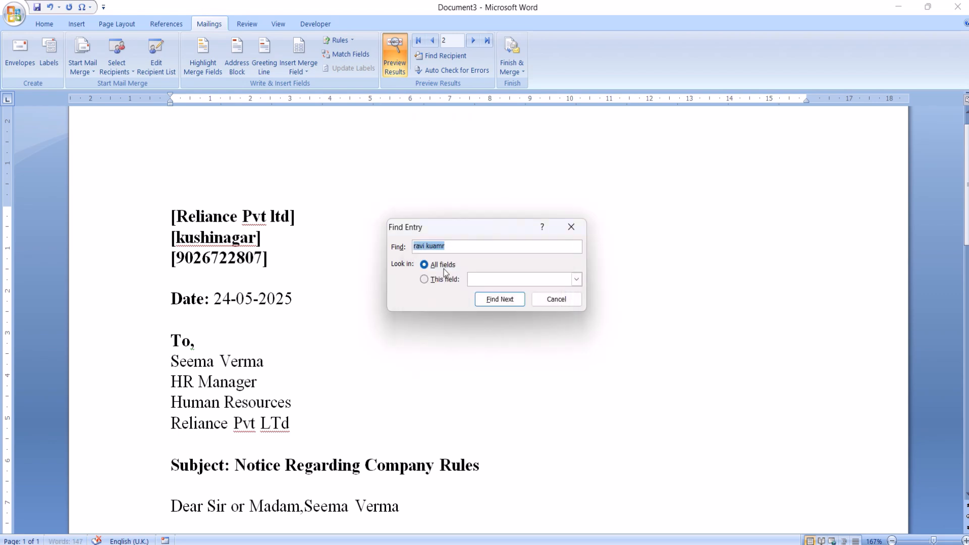
left_click(419, 246)
key("BackSpace")
type("R")
left_click(505, 302)
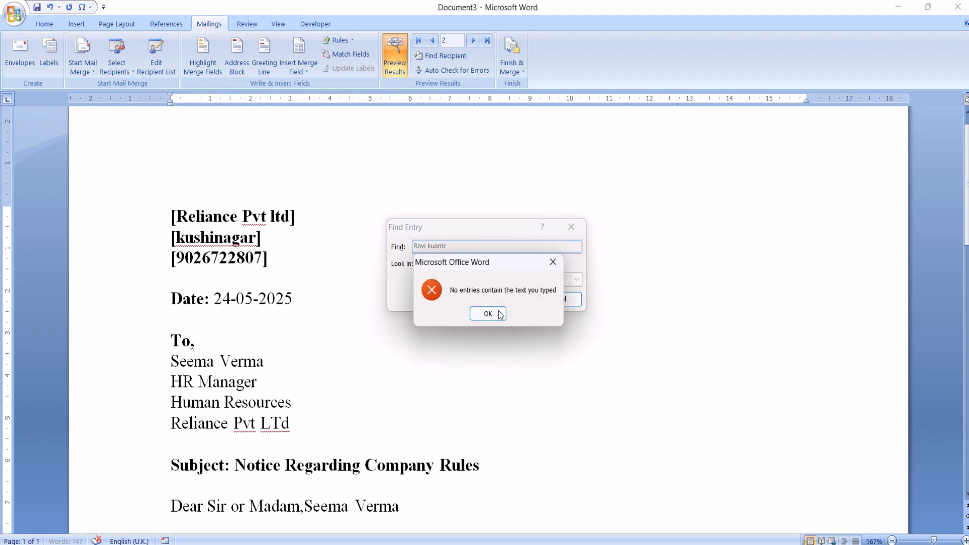
left_click(500, 314)
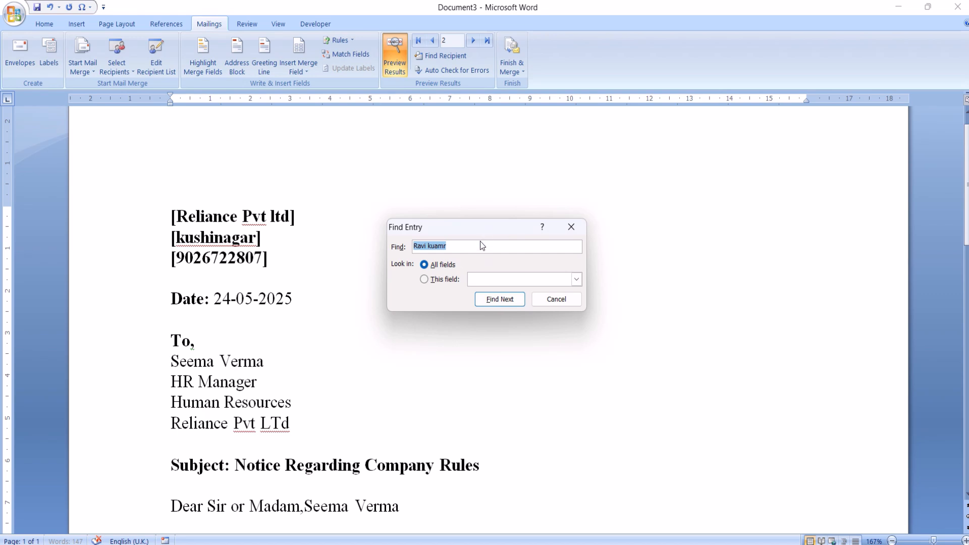
Correct the surname's spelling in the recipient search, find the employee's entry, and close the search.
left_click(478, 247)
key("BackSpace")
key("BackSpace")
left_click(516, 301)
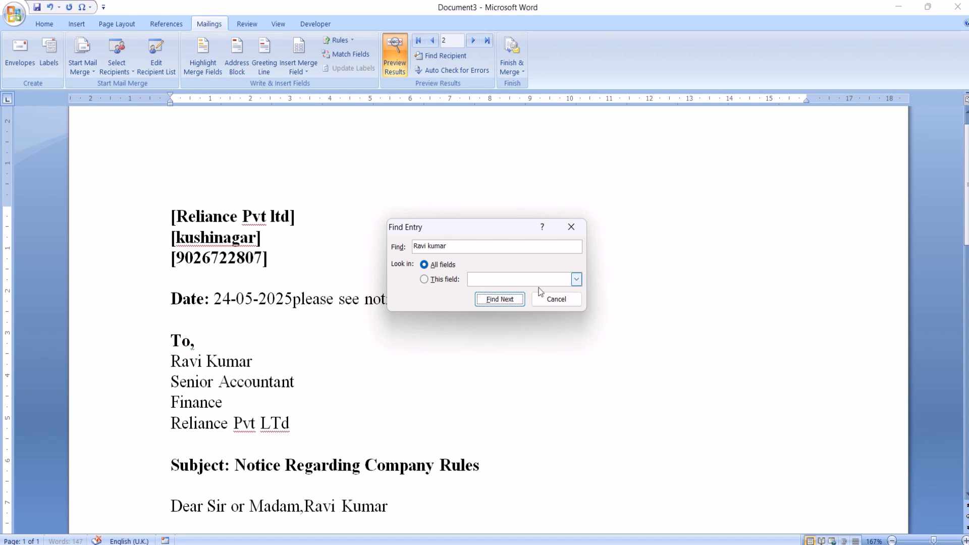
left_click(557, 298)
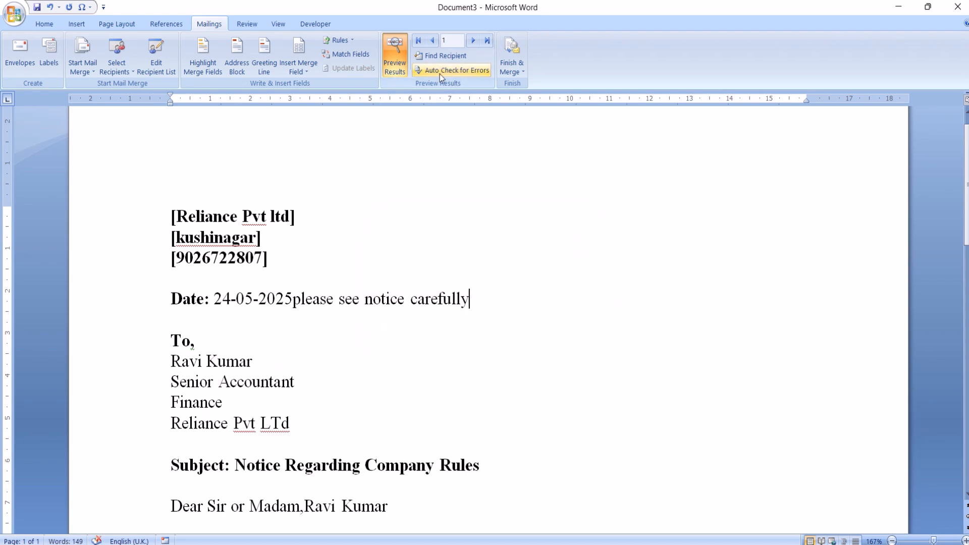
View the merge error-checking options and close them without running a check.
left_click(454, 69)
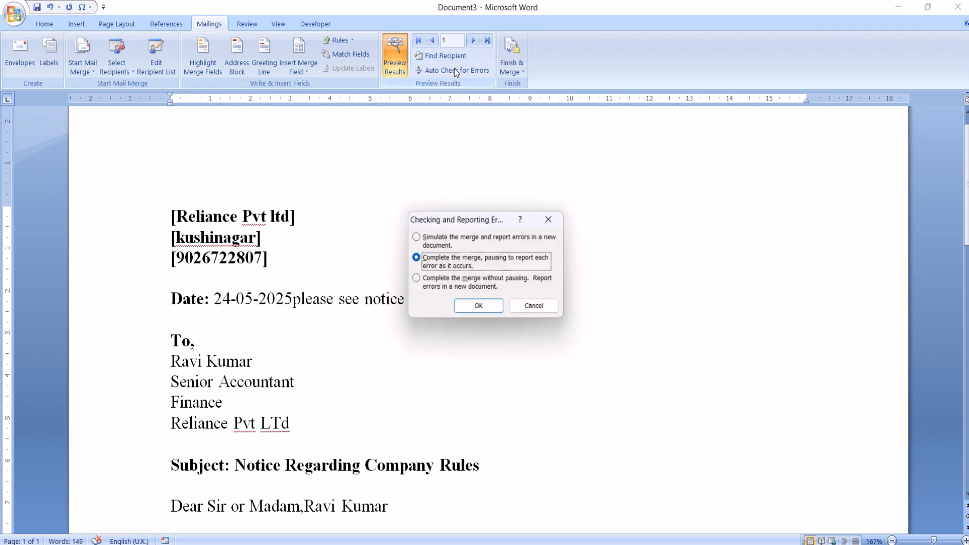
left_click(538, 309)
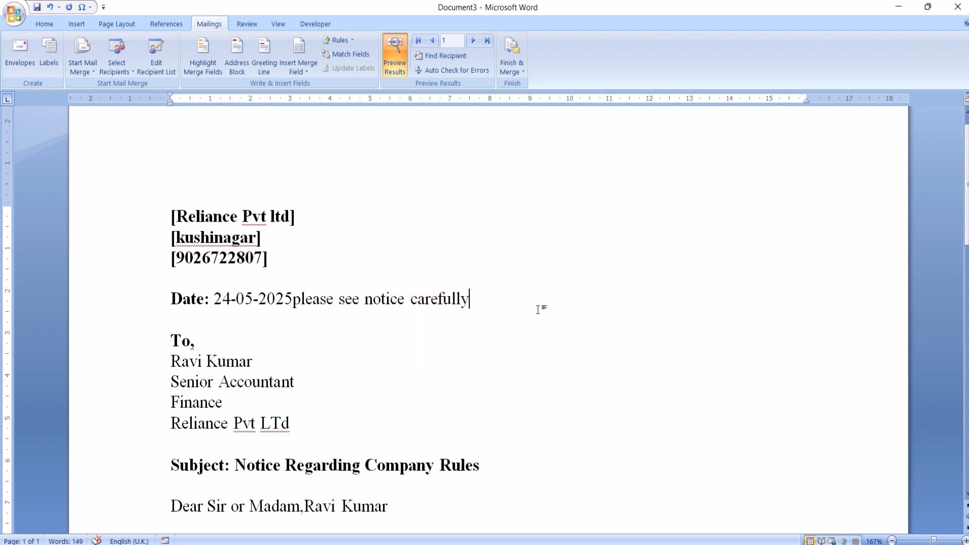
Finish the merge by generating individual letters for all records in a new document.
left_click(512, 73)
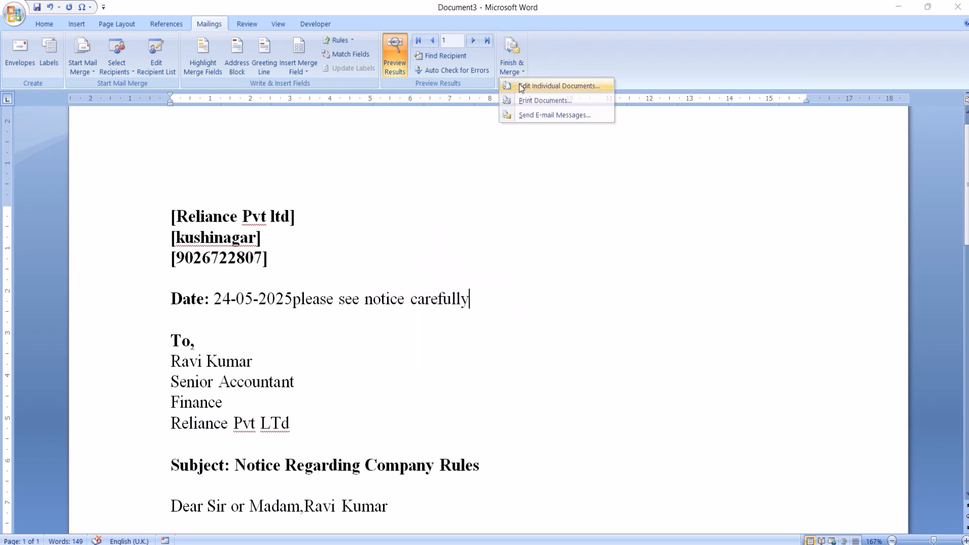
left_click(522, 87)
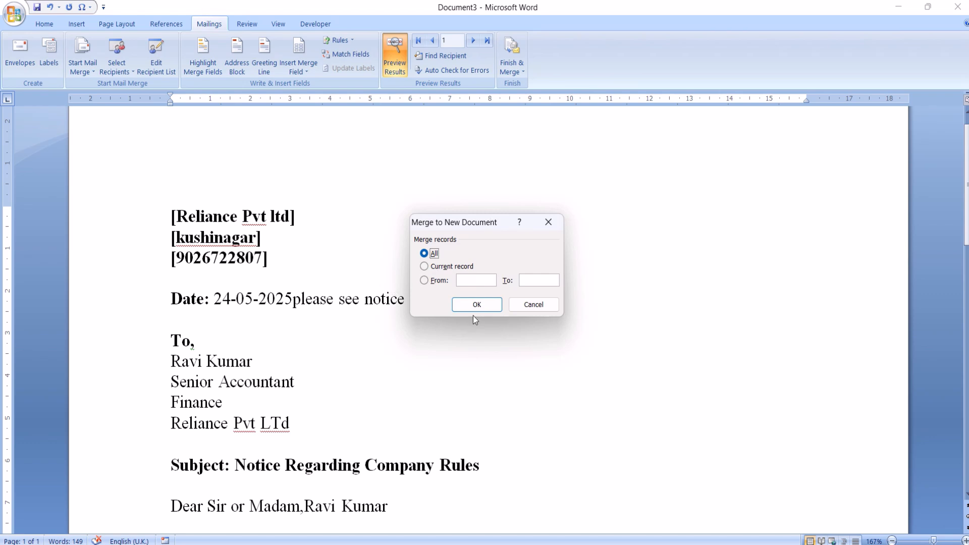
left_click(454, 267)
left_click(461, 281)
left_click(425, 255)
left_click(475, 308)
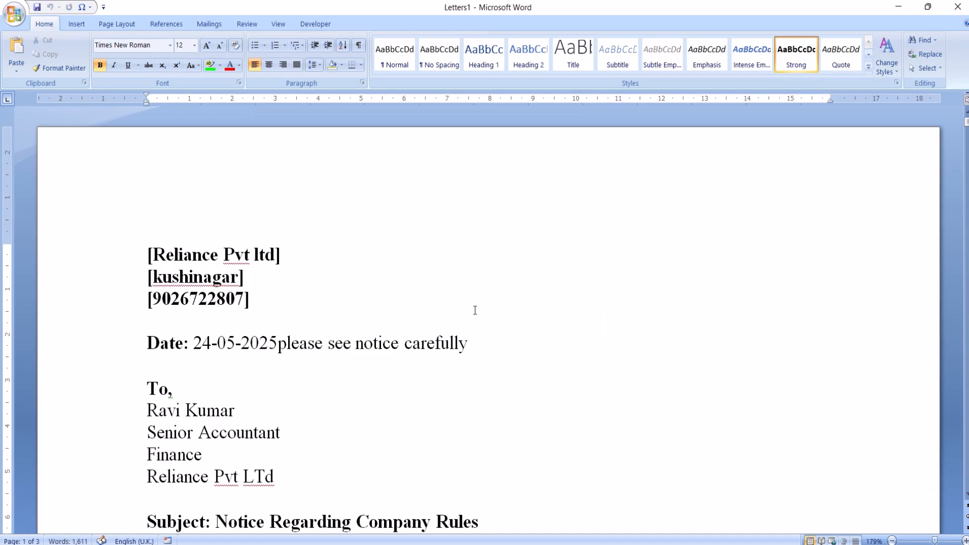
Look through the merged letters to check each recipient's details and the rule text, and return to the first letter.
left_click(966, 494)
left_click_drag(966, 495, 966, 495)
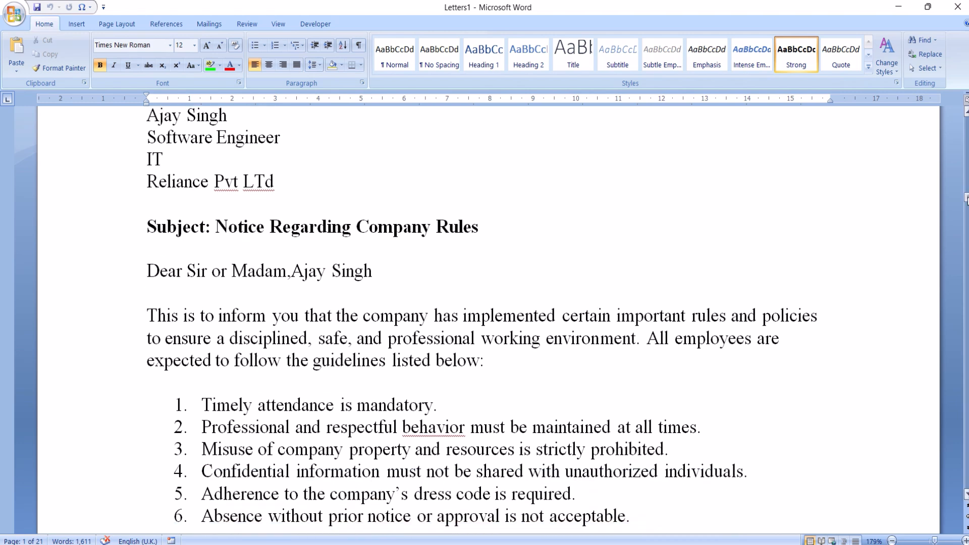
left_click(966, 474)
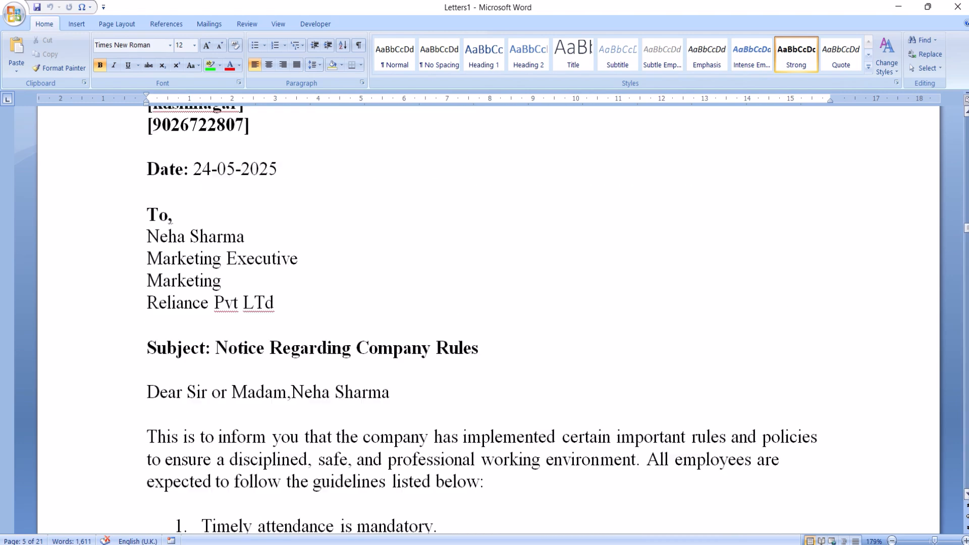
mouse_move(966, 229)
left_mouse_down()
mouse_move(964, 284)
mouse_move(938, 338)
mouse_move(966, 433)
mouse_move(968, 494)
mouse_move(940, 287)
mouse_move(961, 220)
mouse_move(958, 127)
left_mouse_up()
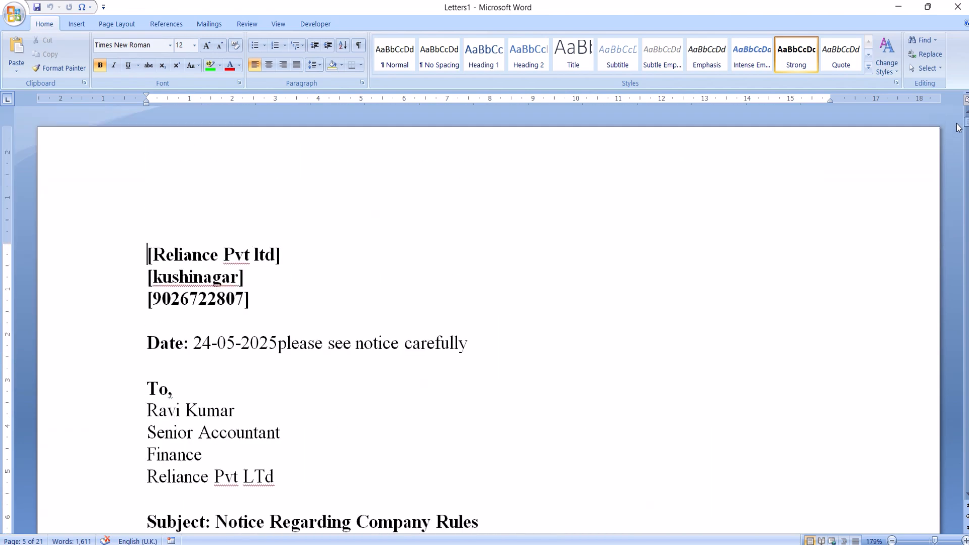